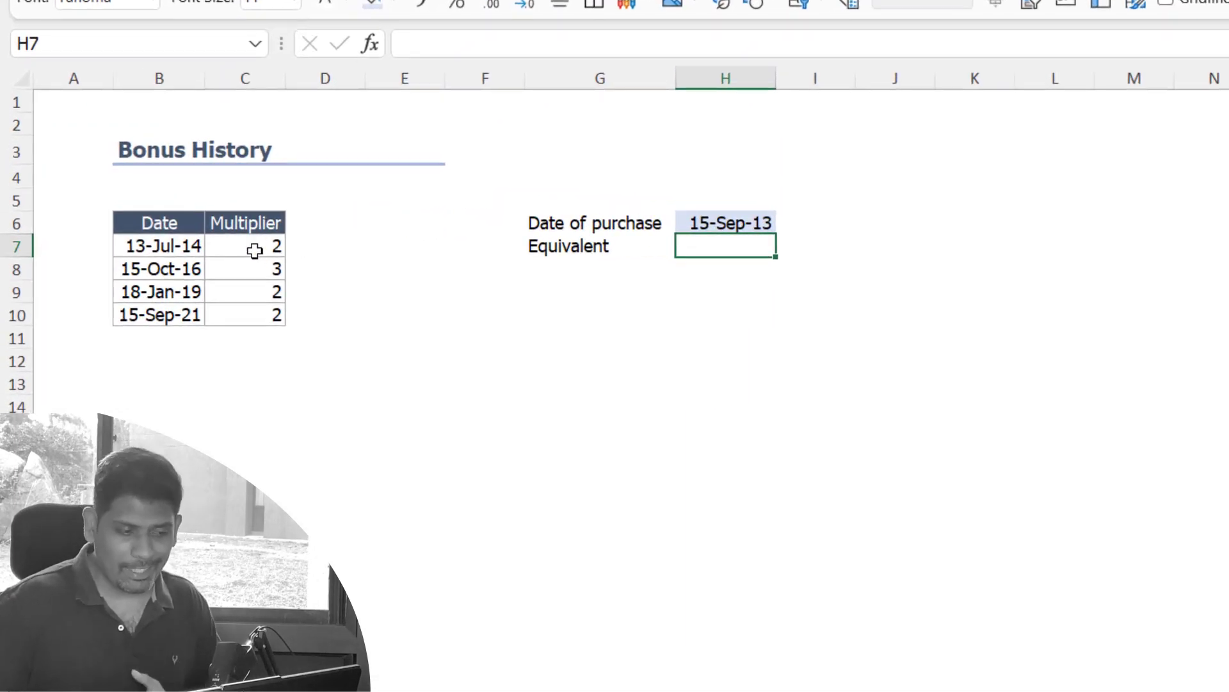
Step: Highlight the bonus dates and multipliers, then enter a starting value of 1 in the helper column
left_click_drag(190, 249, 189, 319)
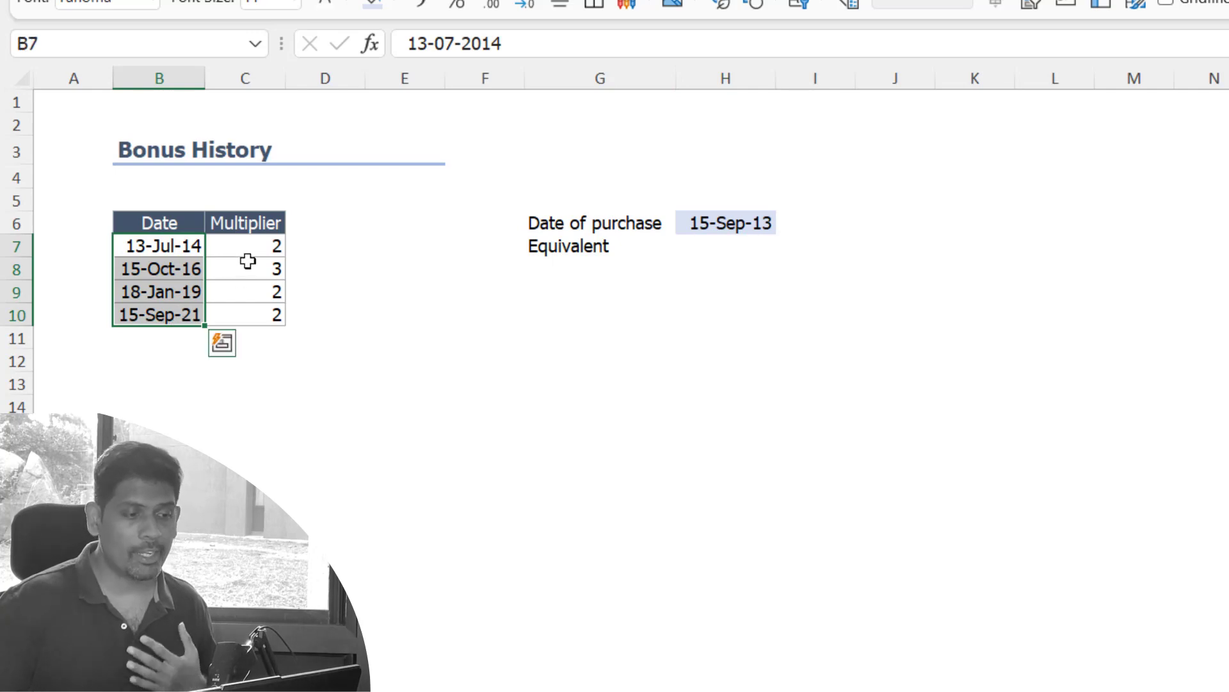
left_click_drag(249, 248, 266, 311)
left_click(321, 231)
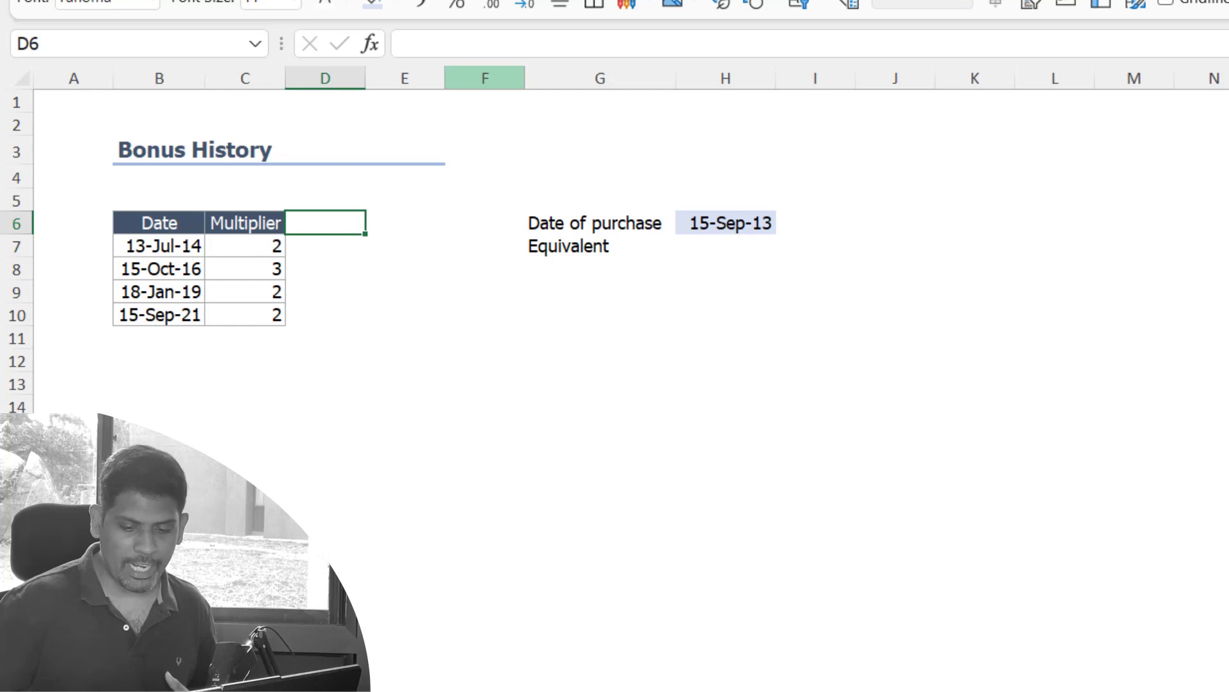
type("1")
key("Return")
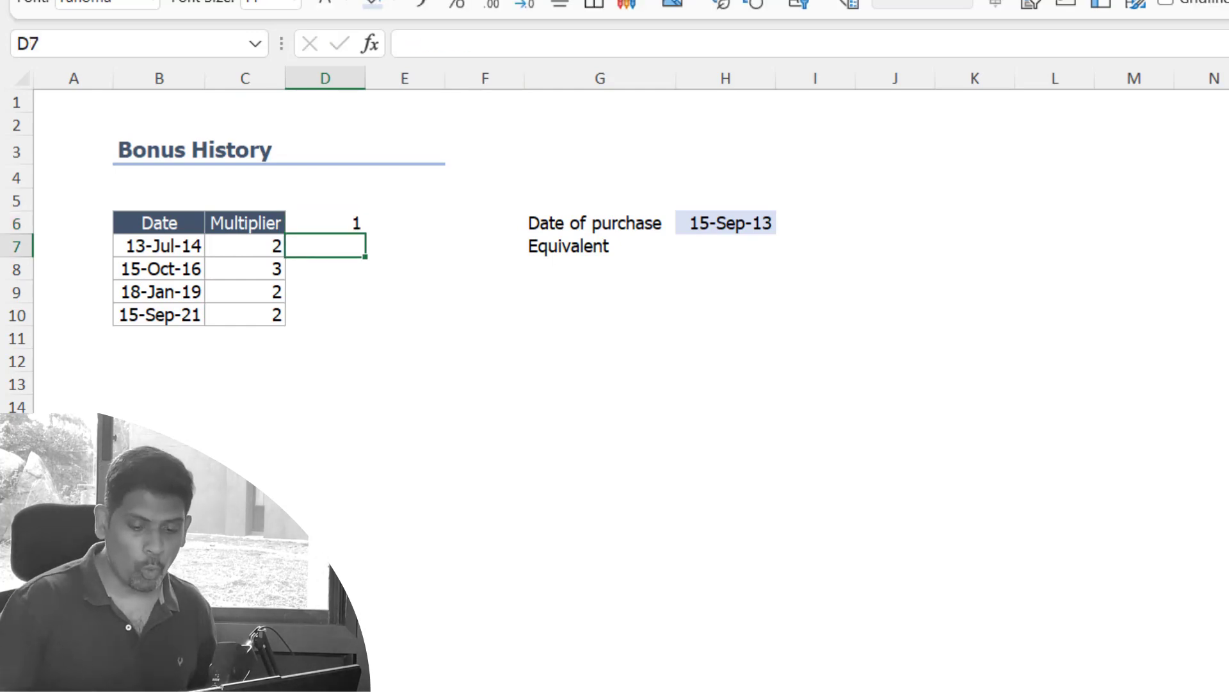
Step: Build running-product formulas that multiply the previous value by each row's multiplier
type("=")
key("Up")
type("*")
key("Left")
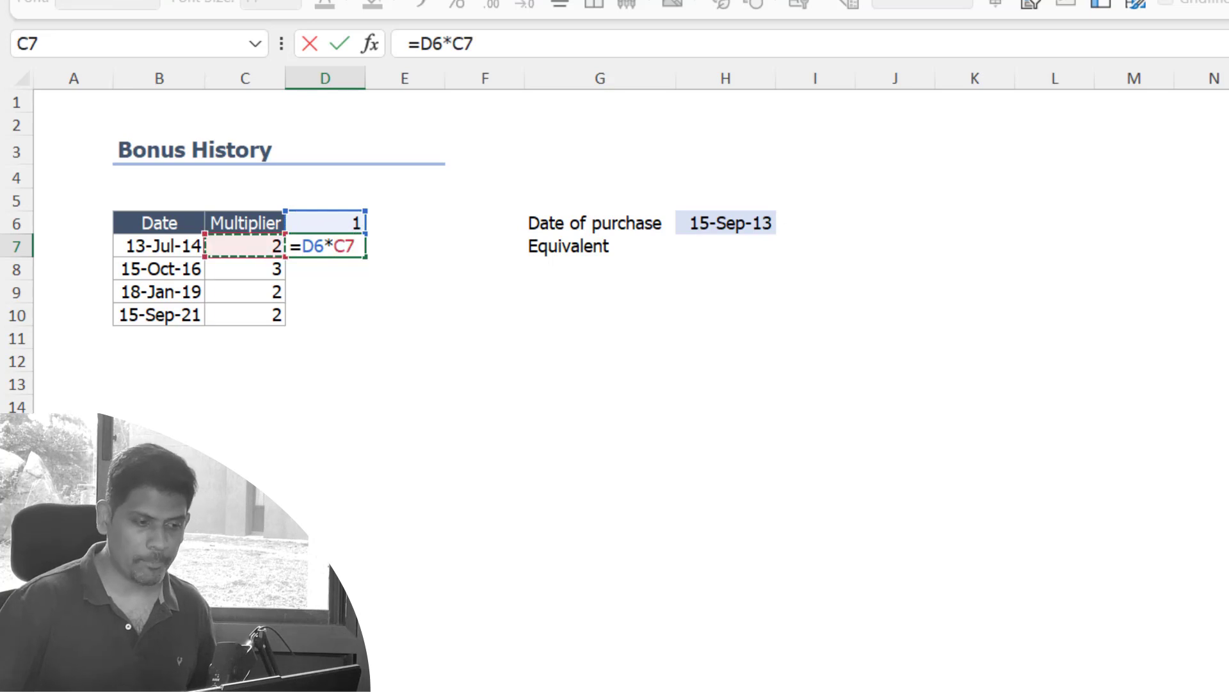
key("Return")
type("=")
key("Up")
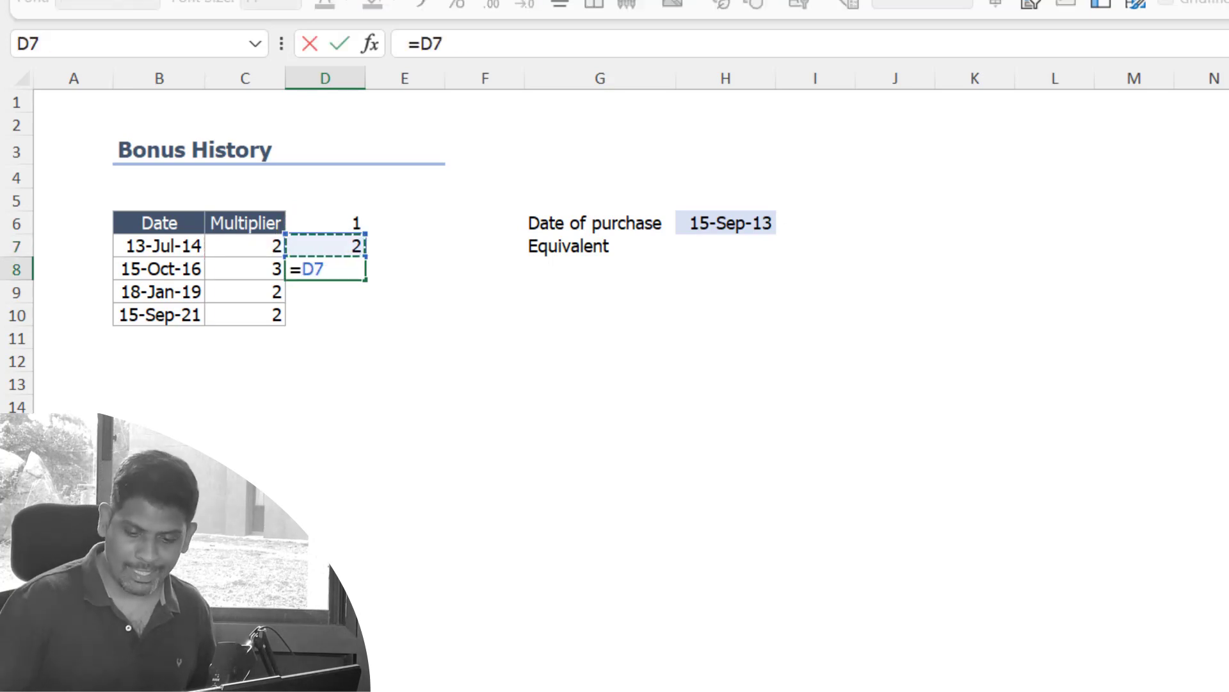
type("*")
key("Left")
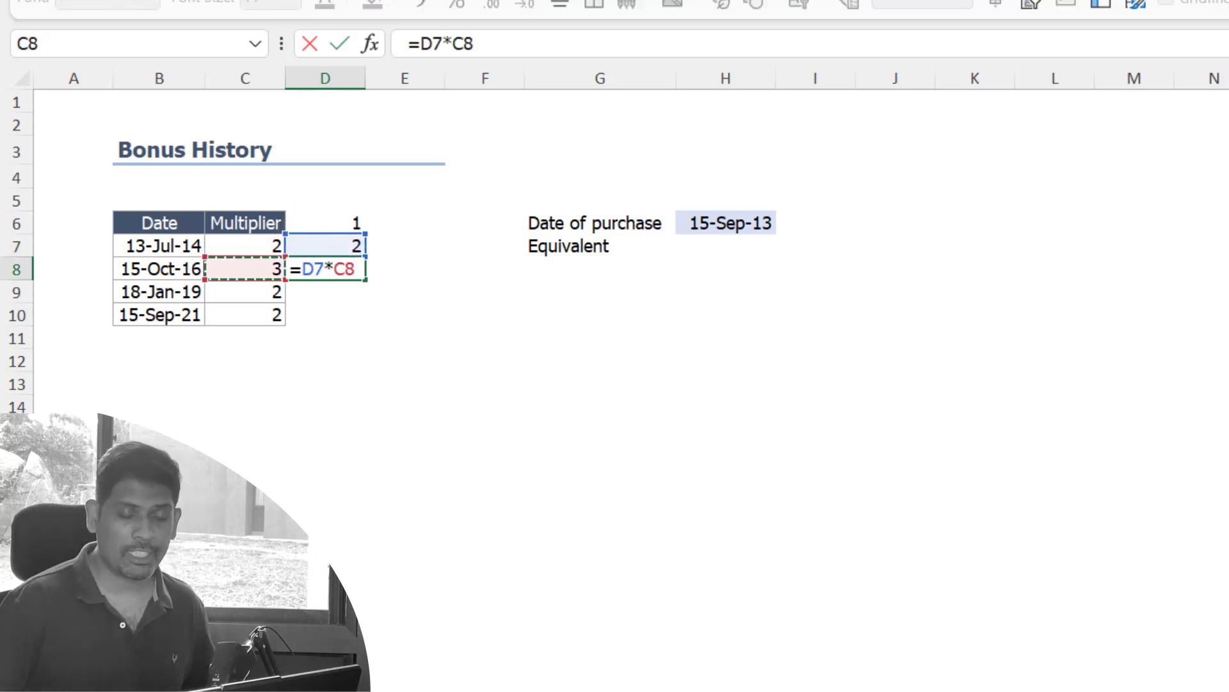
key("Return")
Step: Copy the running-product formula down to the last row so it reaches 24
key("Up")
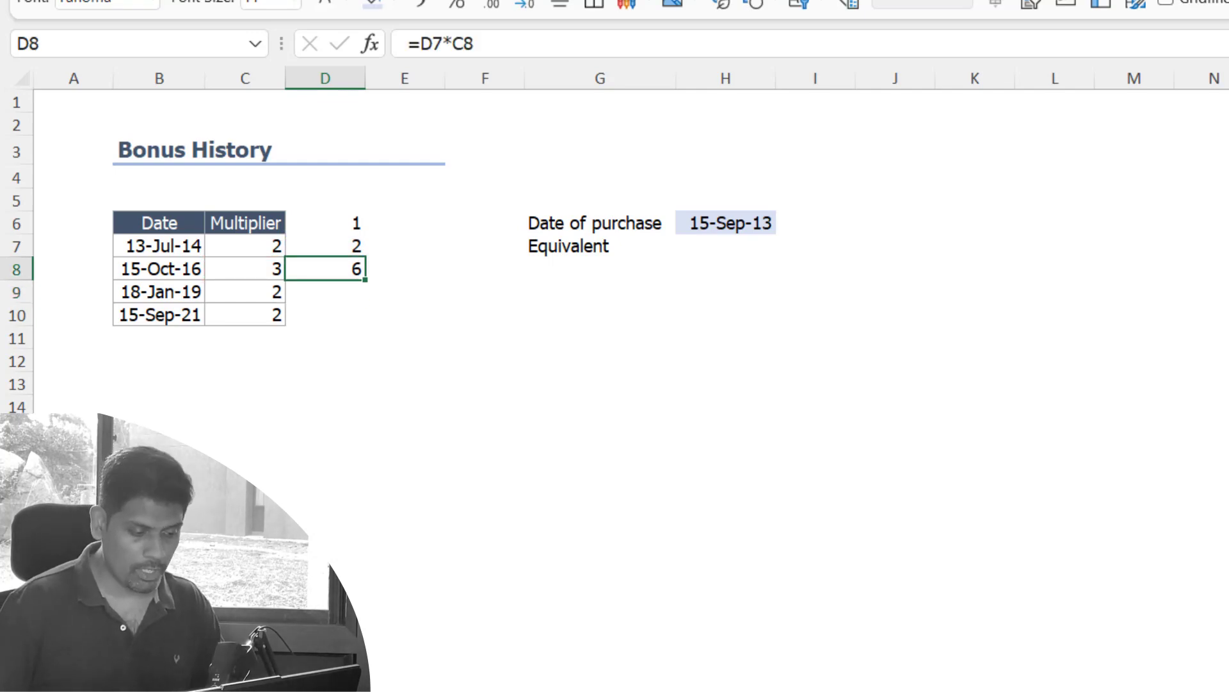
key("ctrl+c")
key("Down")
key("ctrl+v")
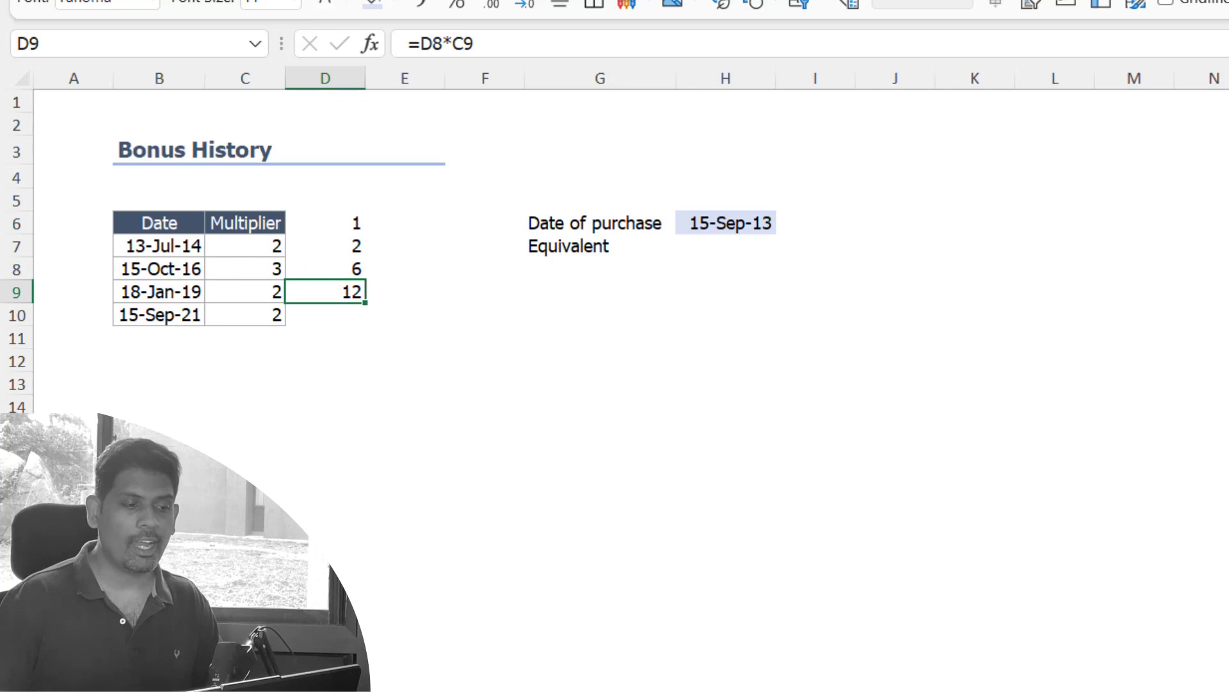
key("ctrl+c")
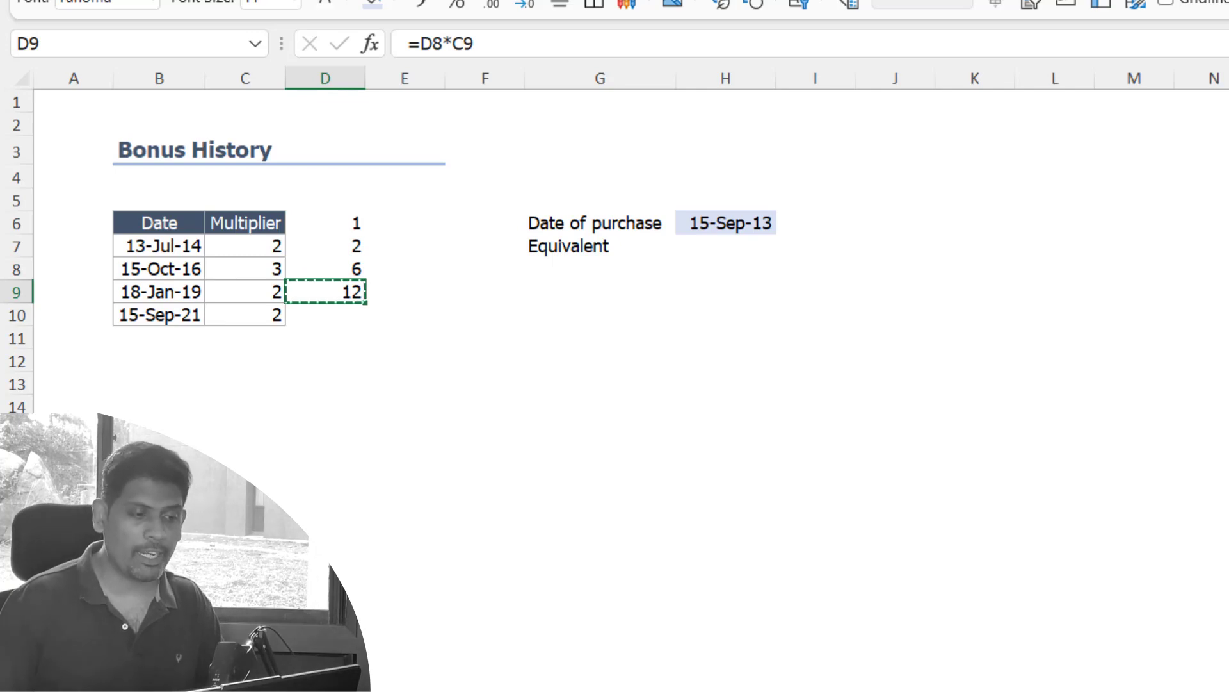
key("Down")
key("ctrl+v")
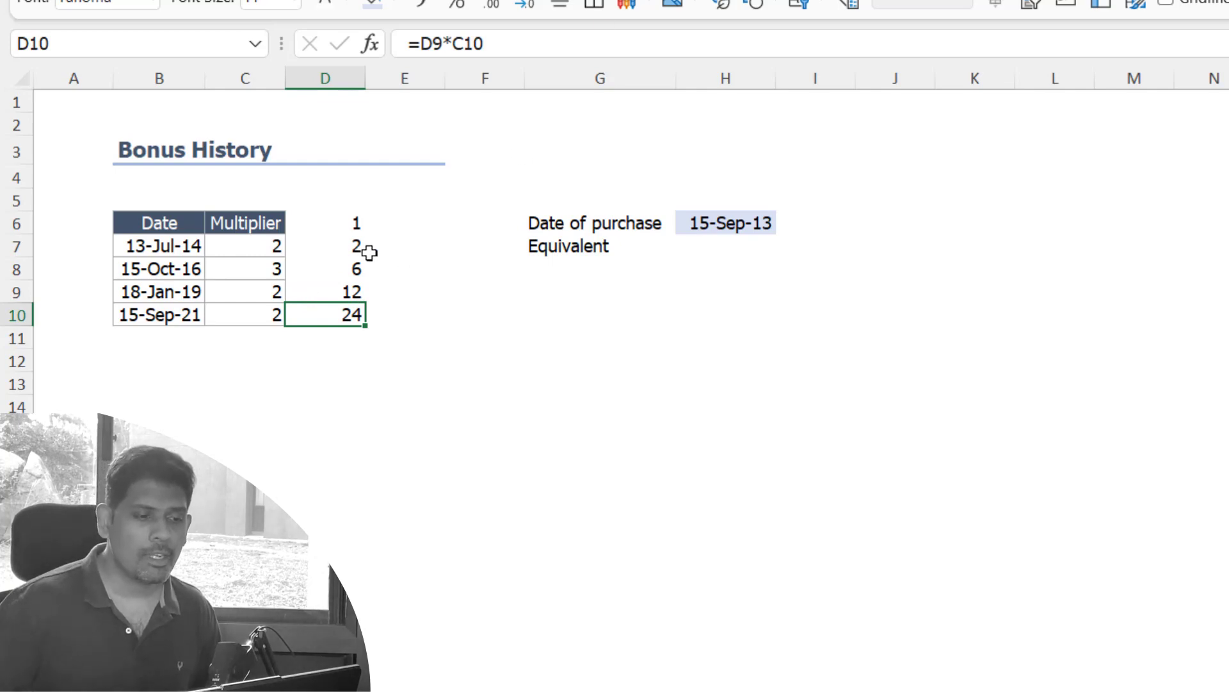
left_click_drag(340, 201, 347, 334)
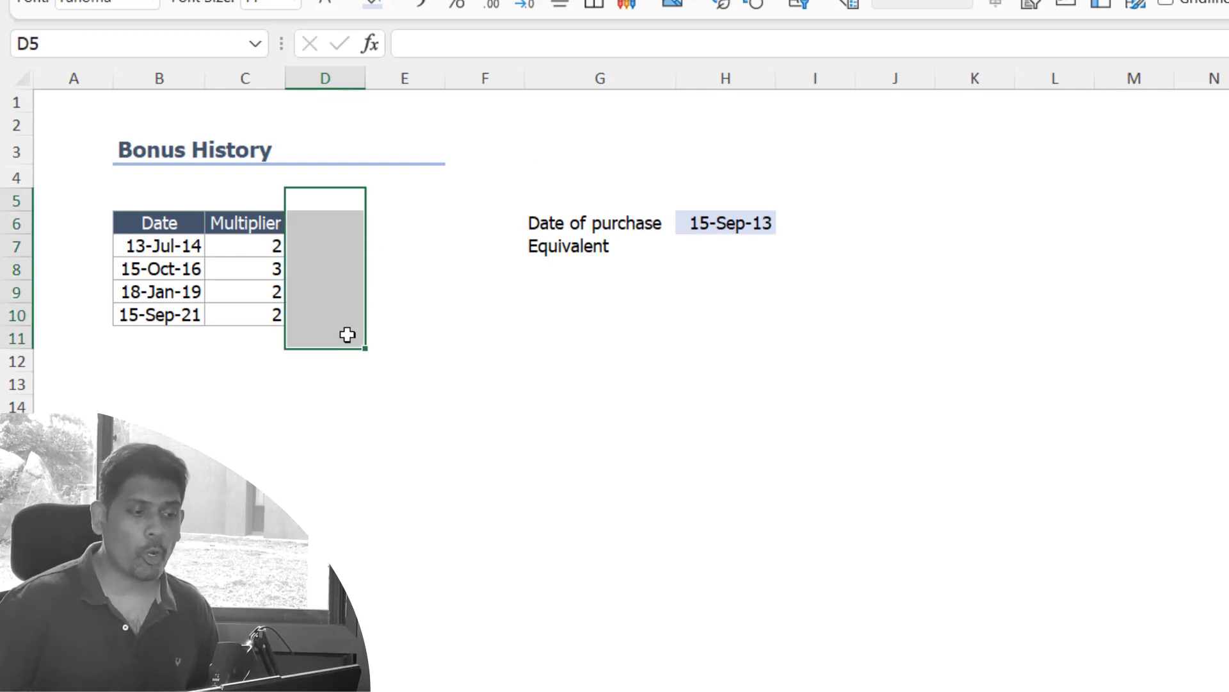
Step: Enter =PRODUCT(C7:C10) in the Equivalent cell H7
left_click_drag(258, 246, 260, 329)
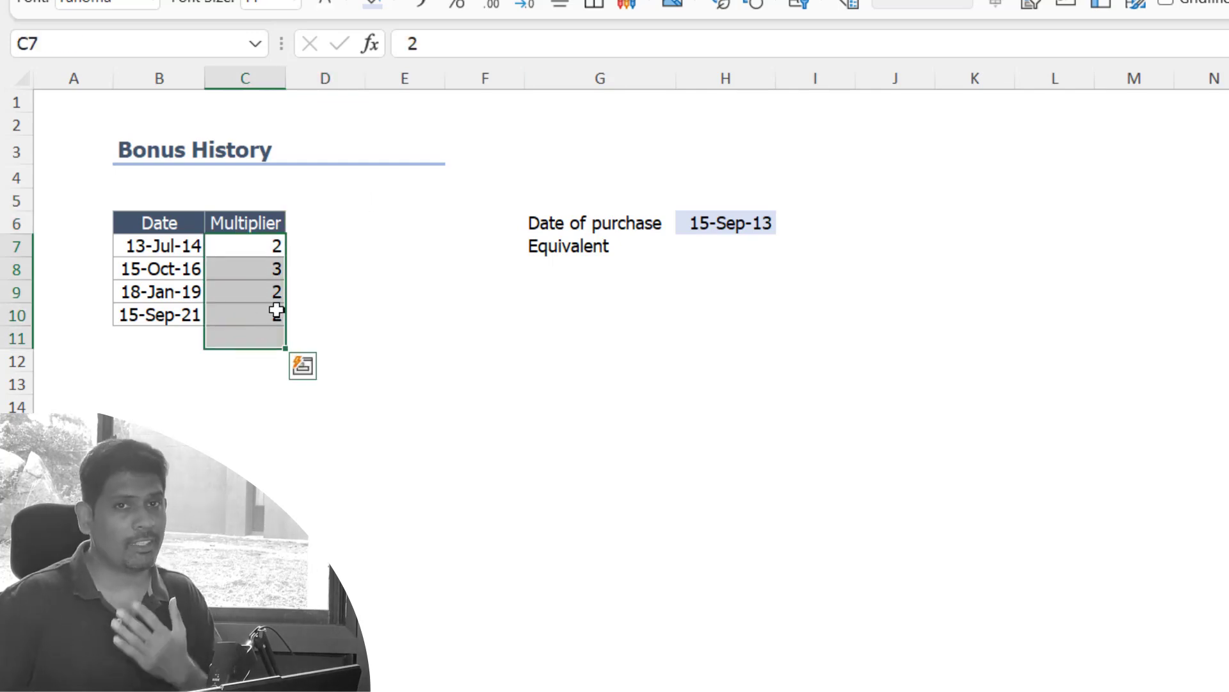
left_click(730, 246)
type("=Product")
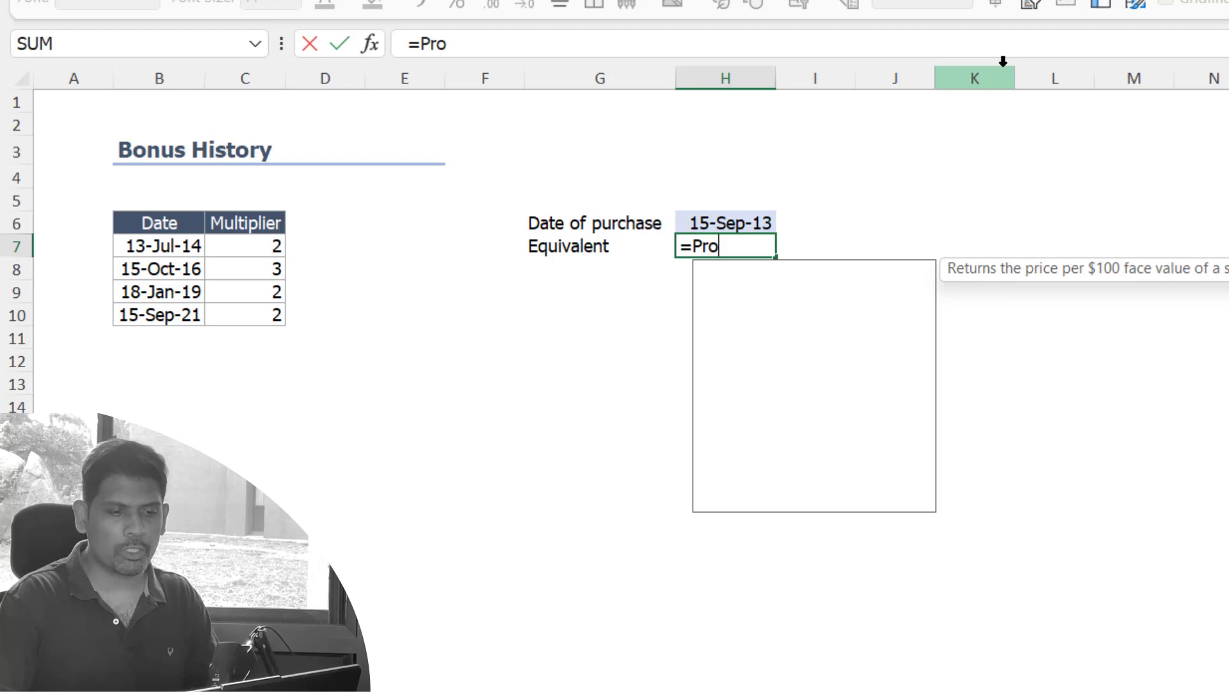
key("Tab")
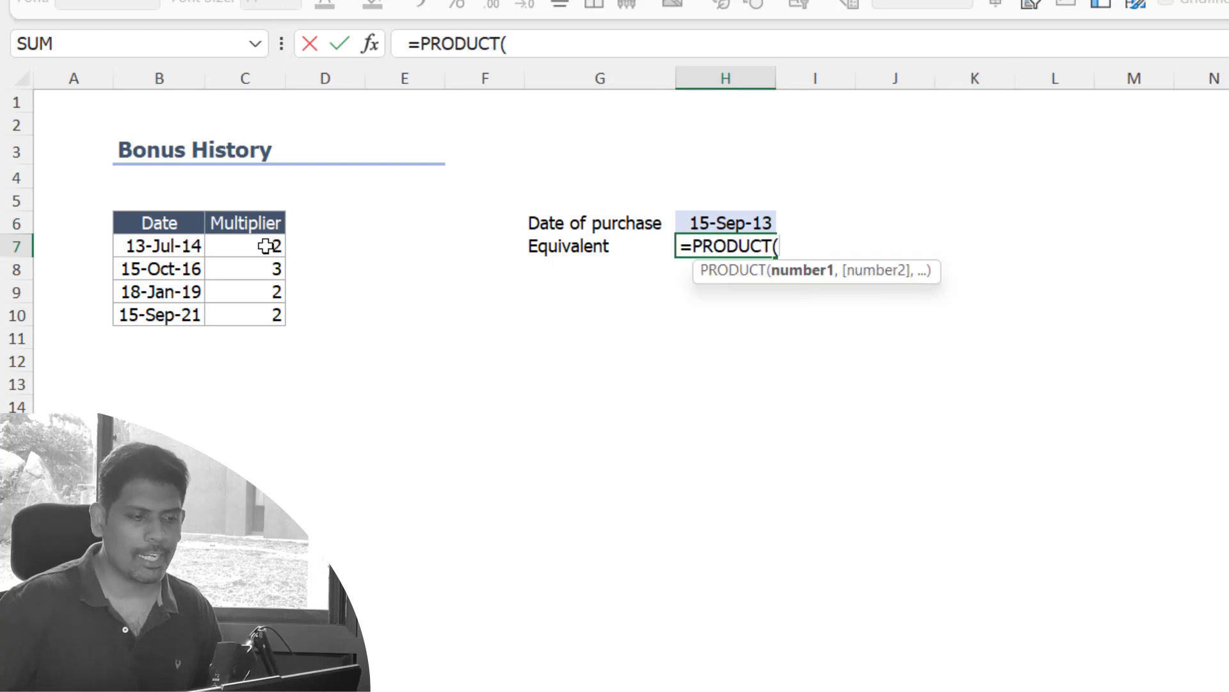
left_click_drag(269, 244, 249, 316)
key("Return")
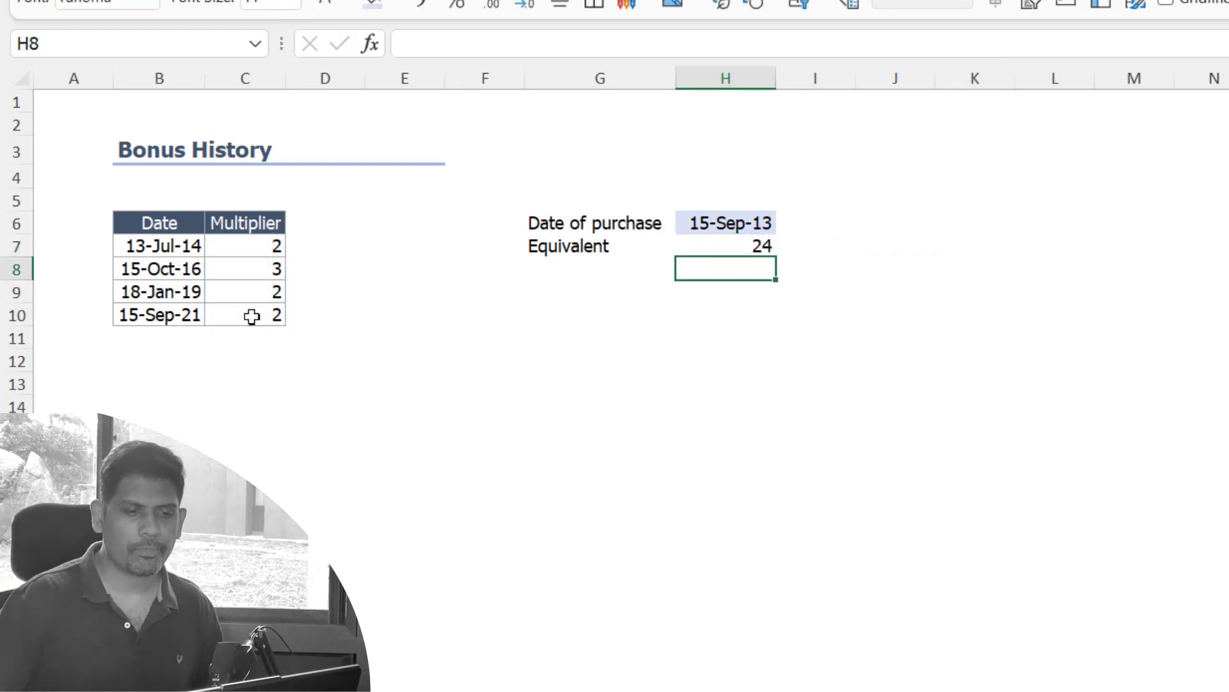
key("Up")
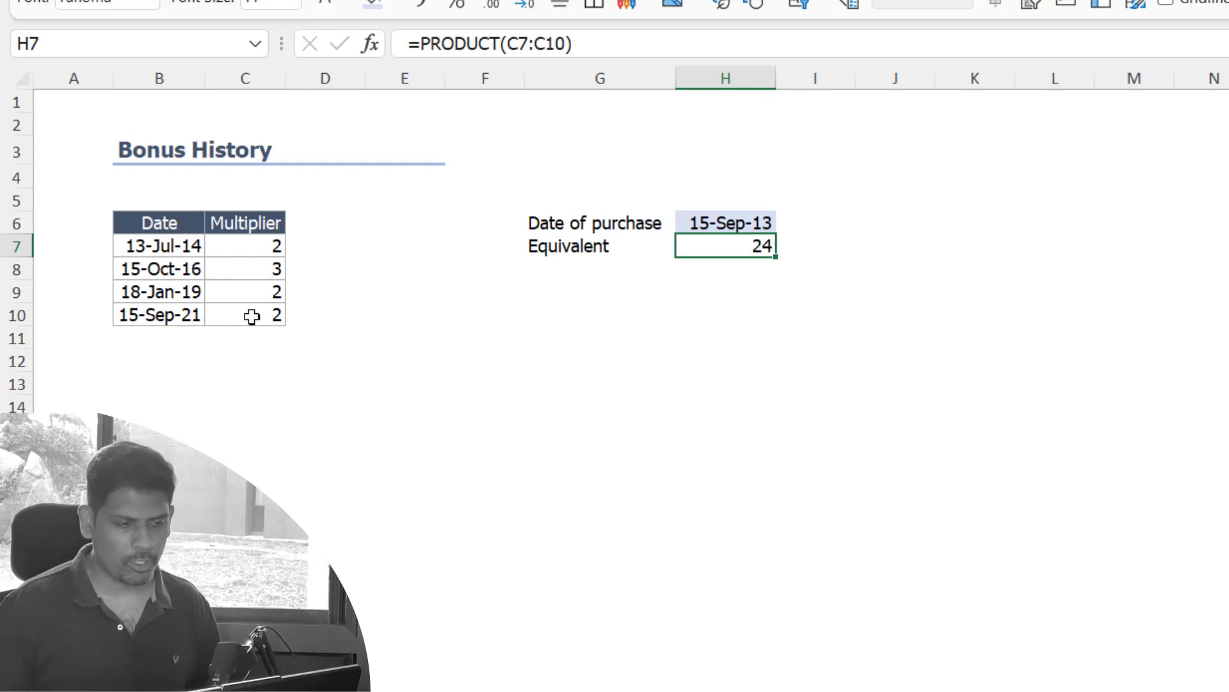
Step: Change the purchase date in H6 to 15-Sep-15
key("Up")
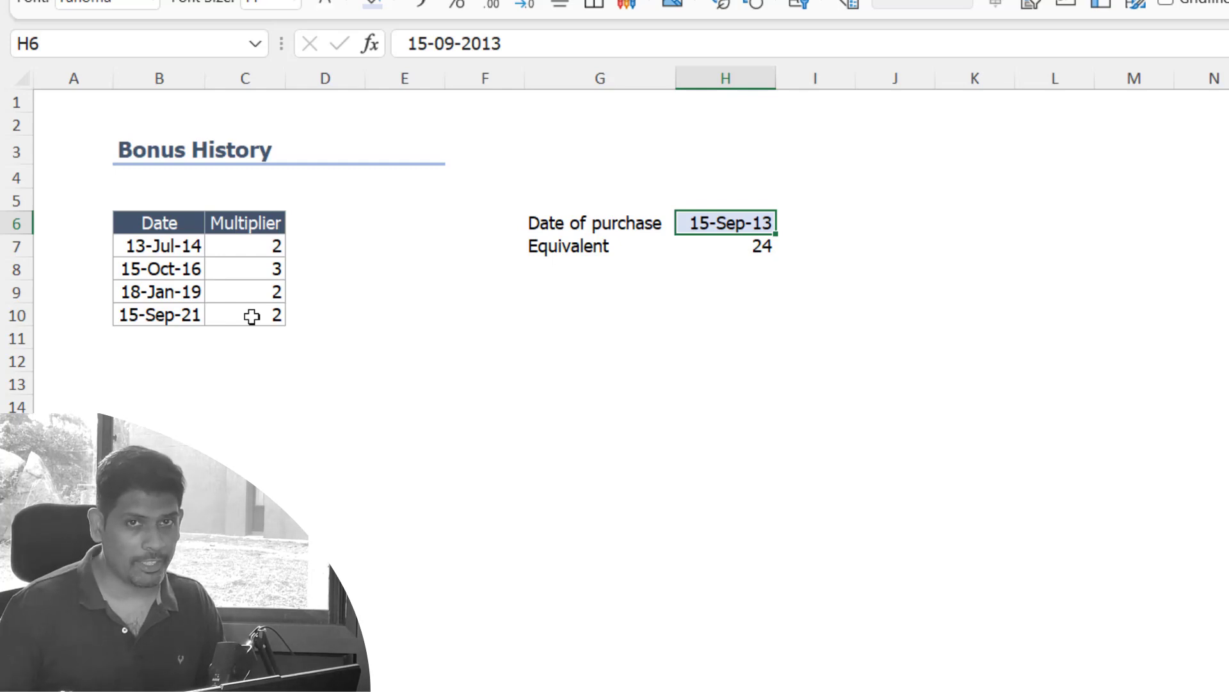
key("F2")
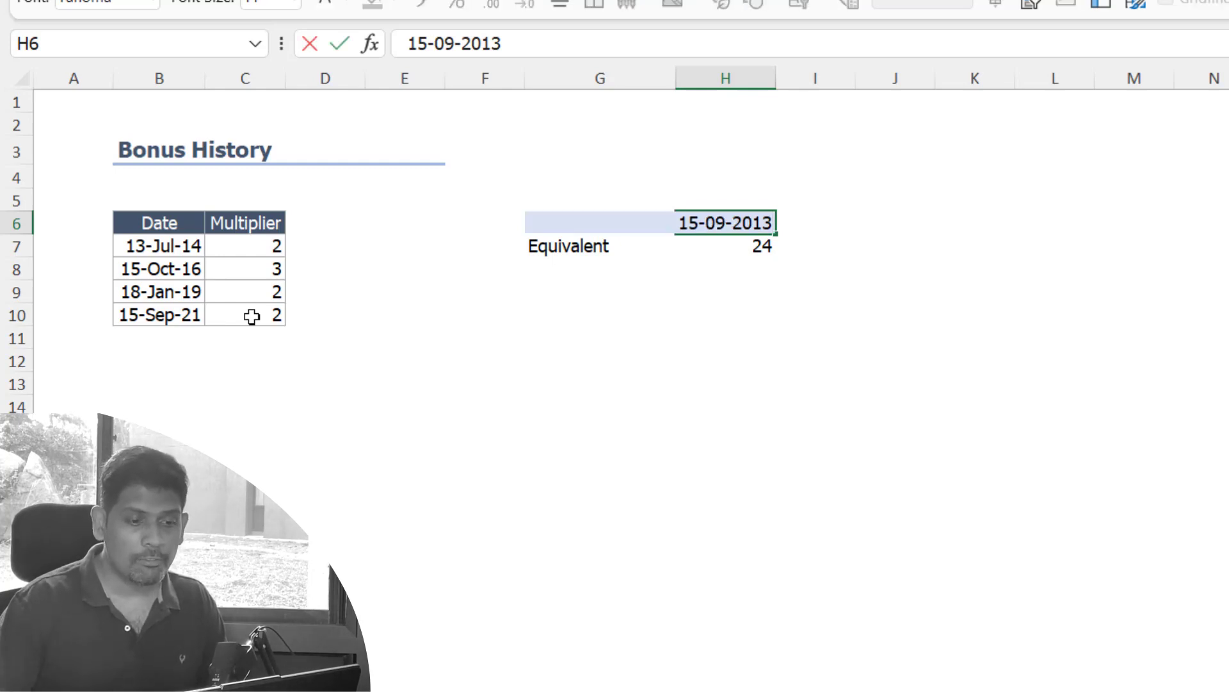
key("BackSpace")
type("5")
key("Return")
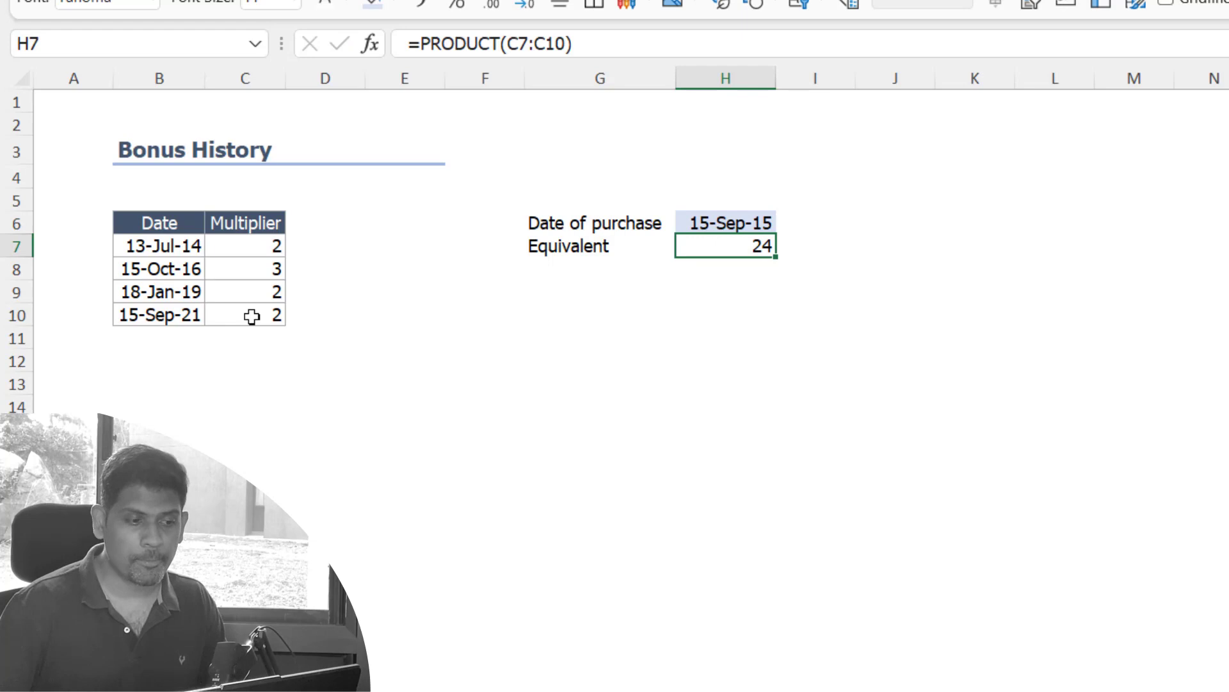
Step: Narrow H7 to =PRODUCT(C8:C10), then clear the Equivalent cell
key("F2")
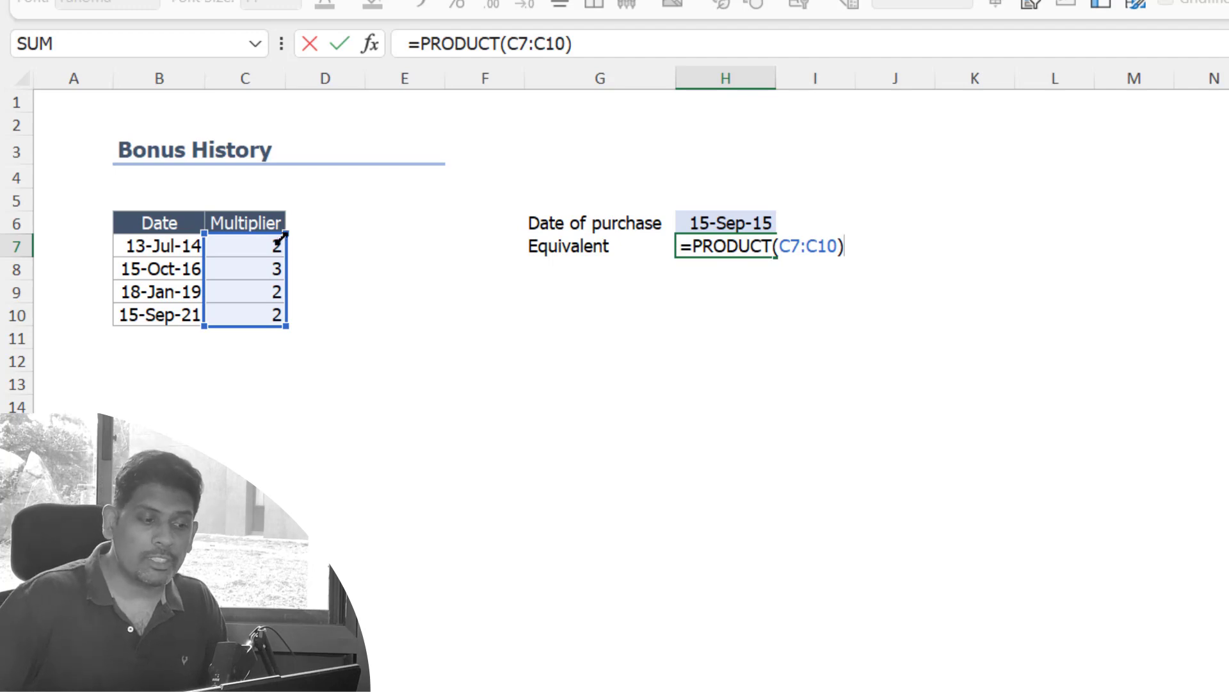
left_click_drag(282, 234, 274, 257)
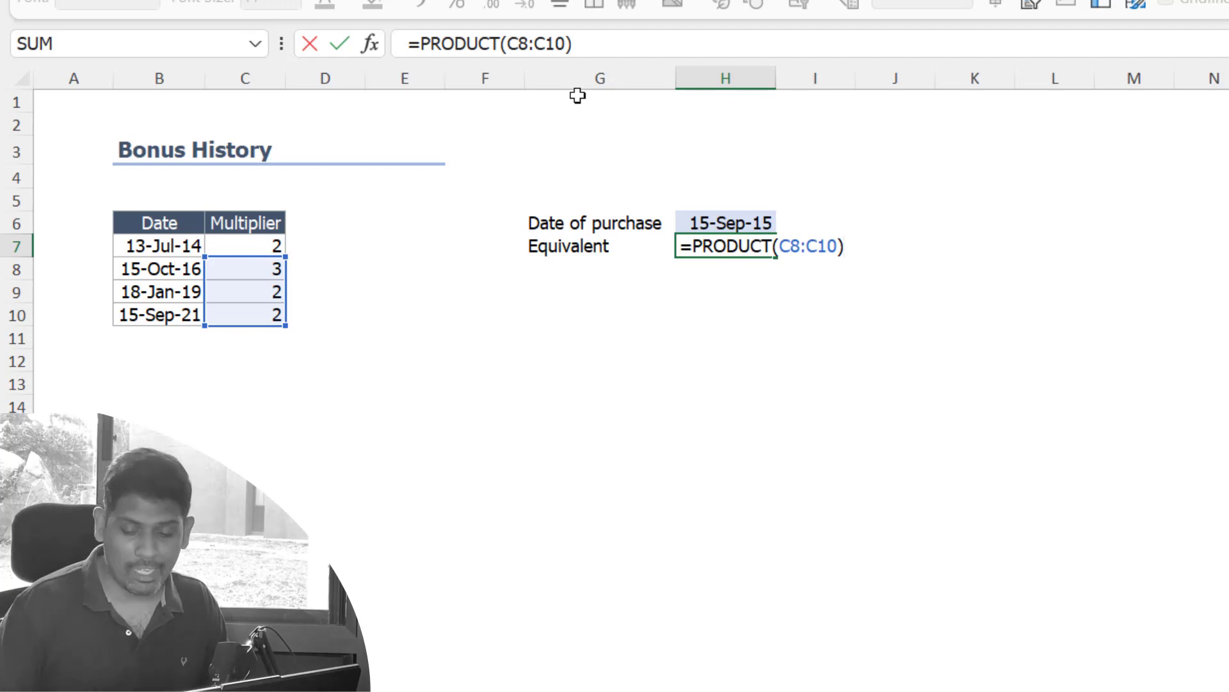
key("Return")
key("Up")
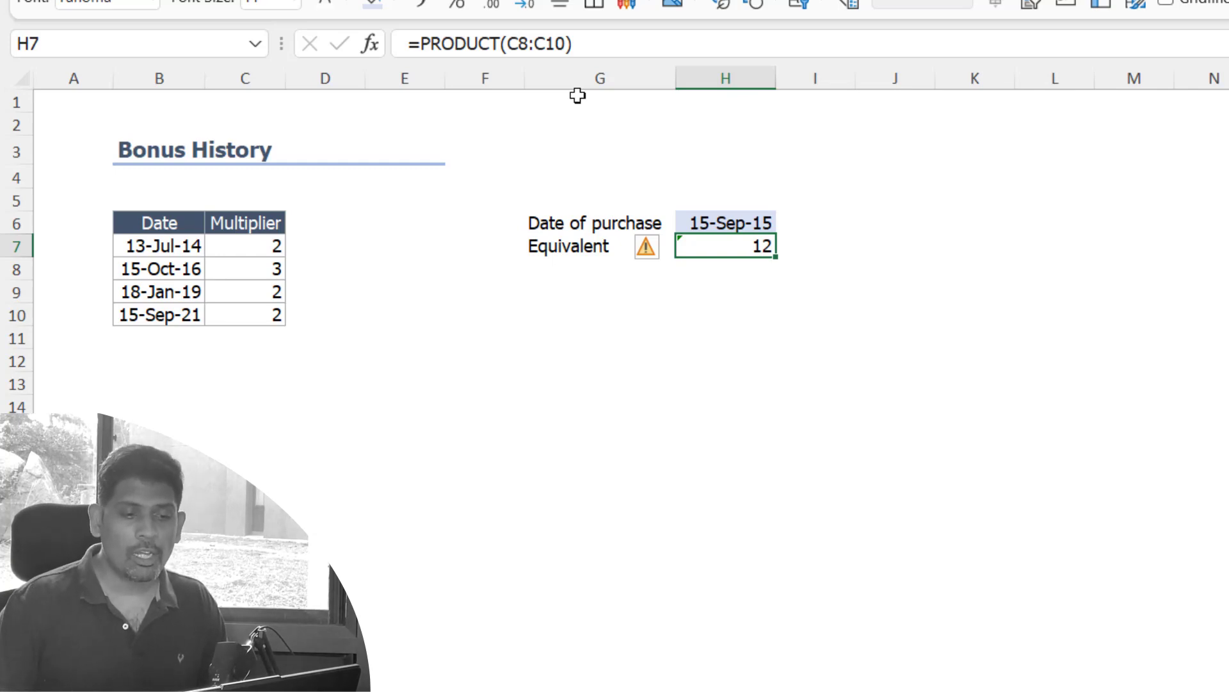
key("Delete")
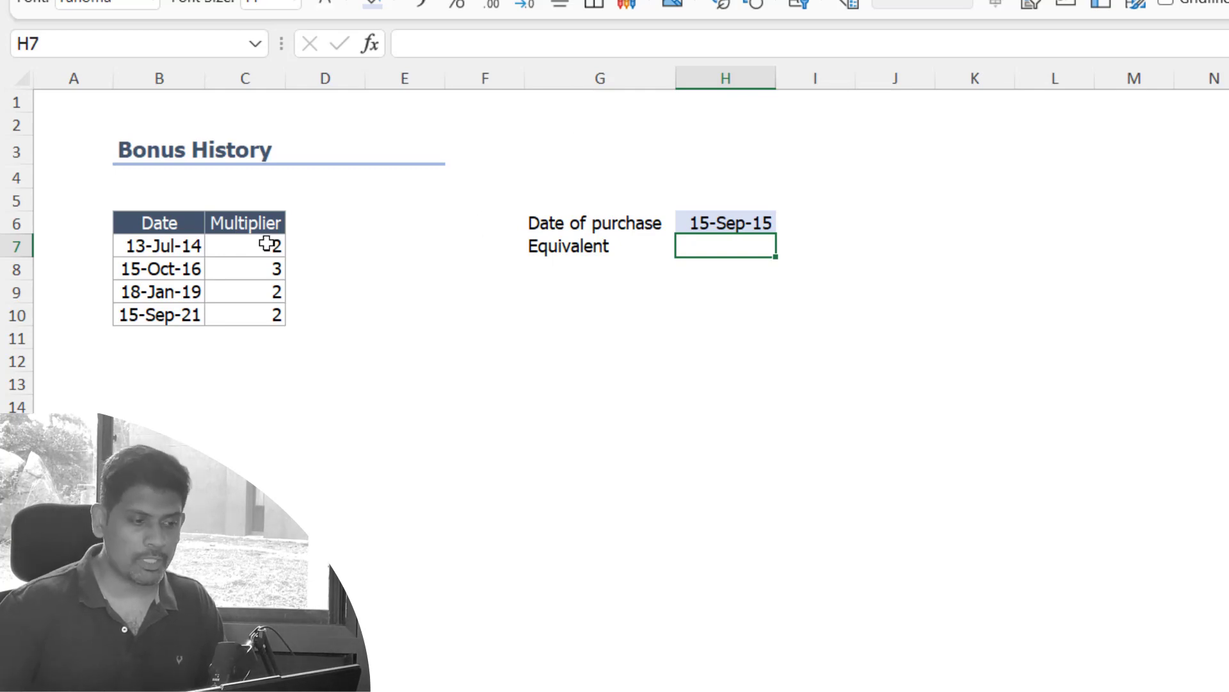
Step: Enter =FILTER(C7:C10, B7:B10>H6) in H7 to list multipliers dated after the purchase date
left_click_drag(259, 250, 256, 301)
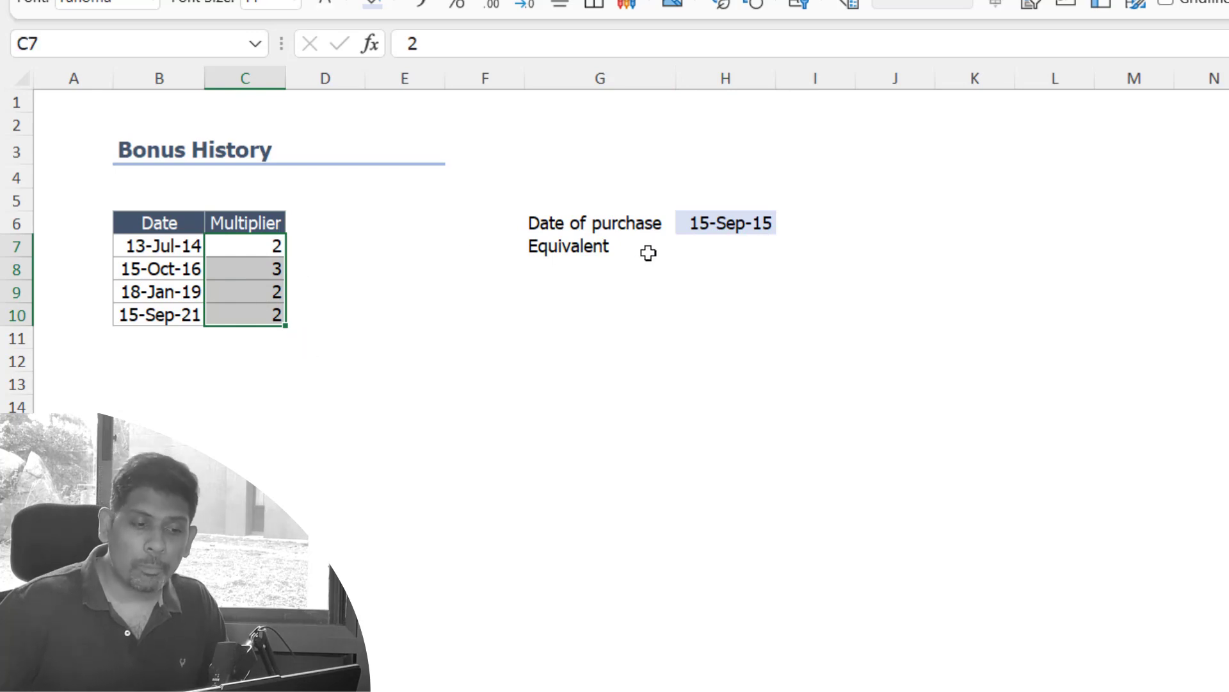
left_click_drag(165, 245, 165, 314)
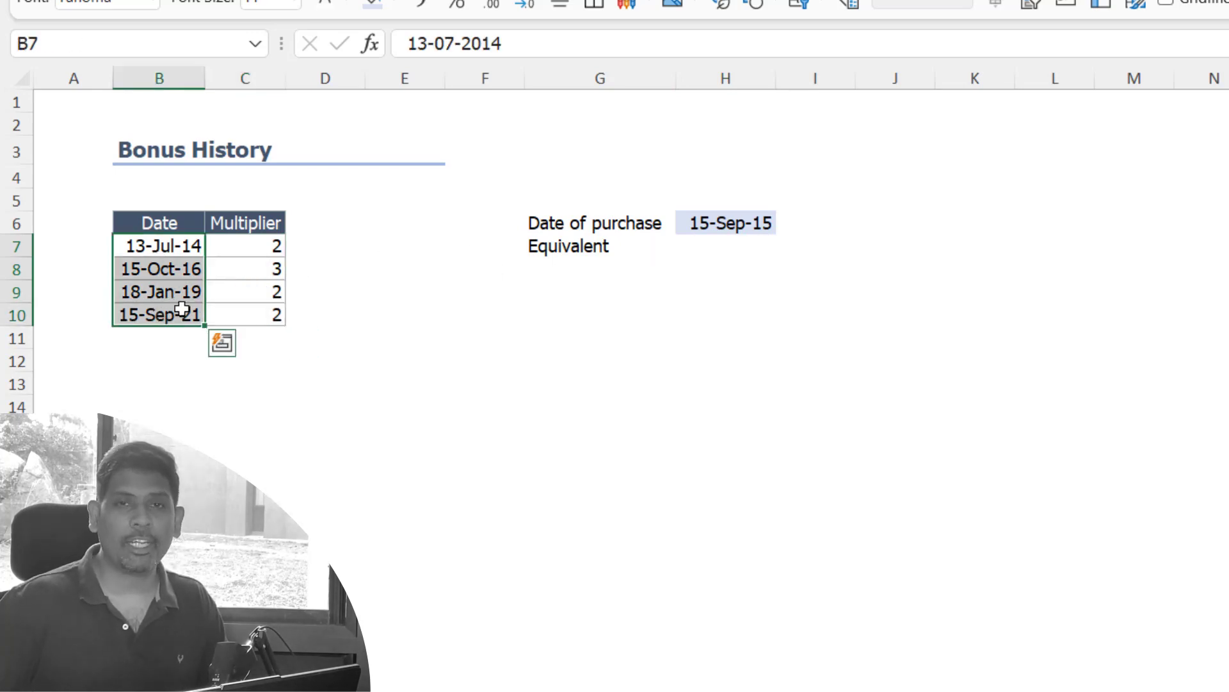
left_click(729, 252)
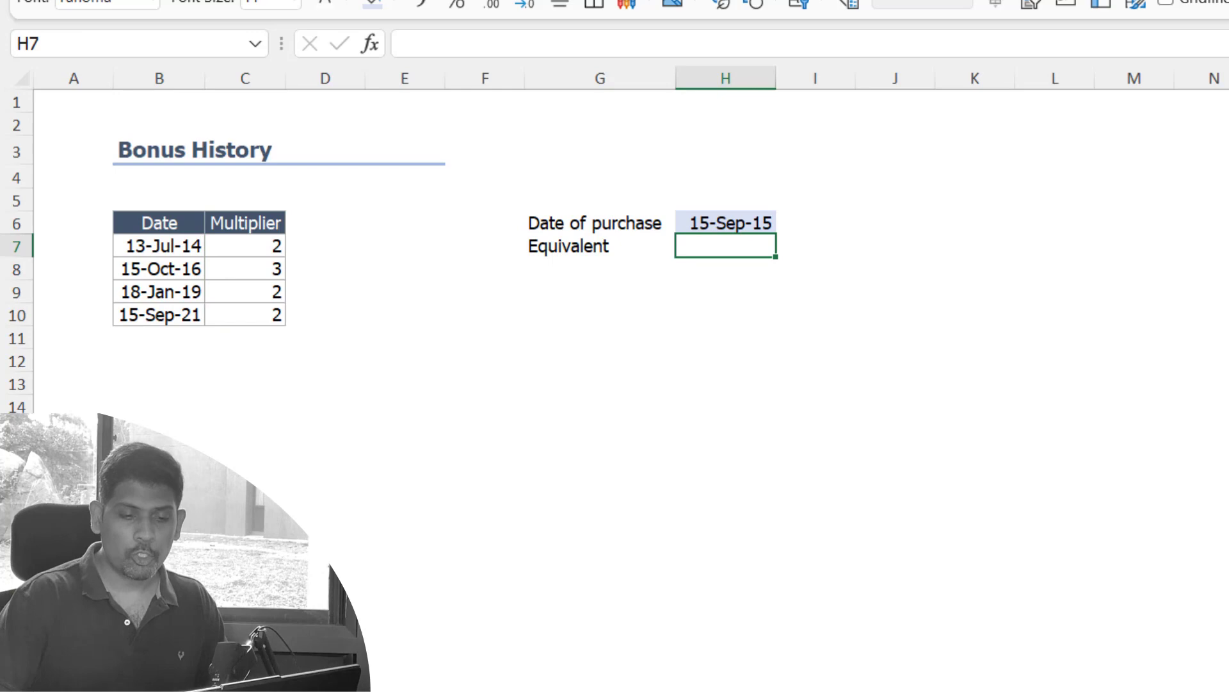
type("=Filte")
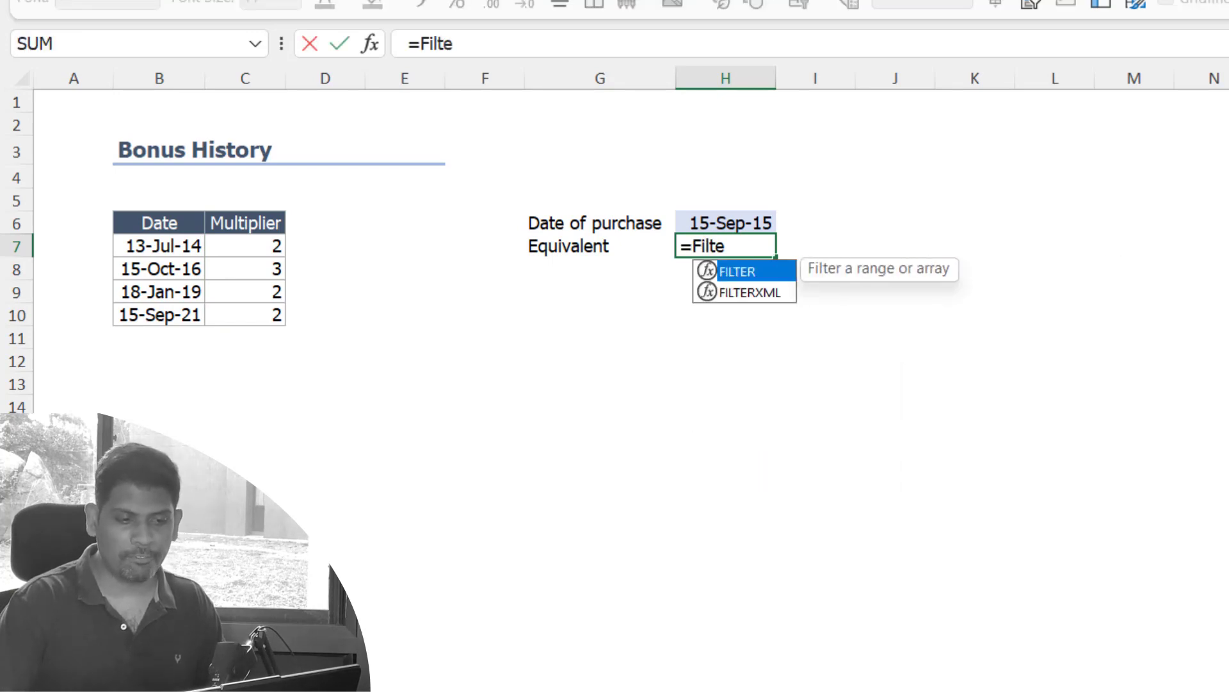
key("Tab")
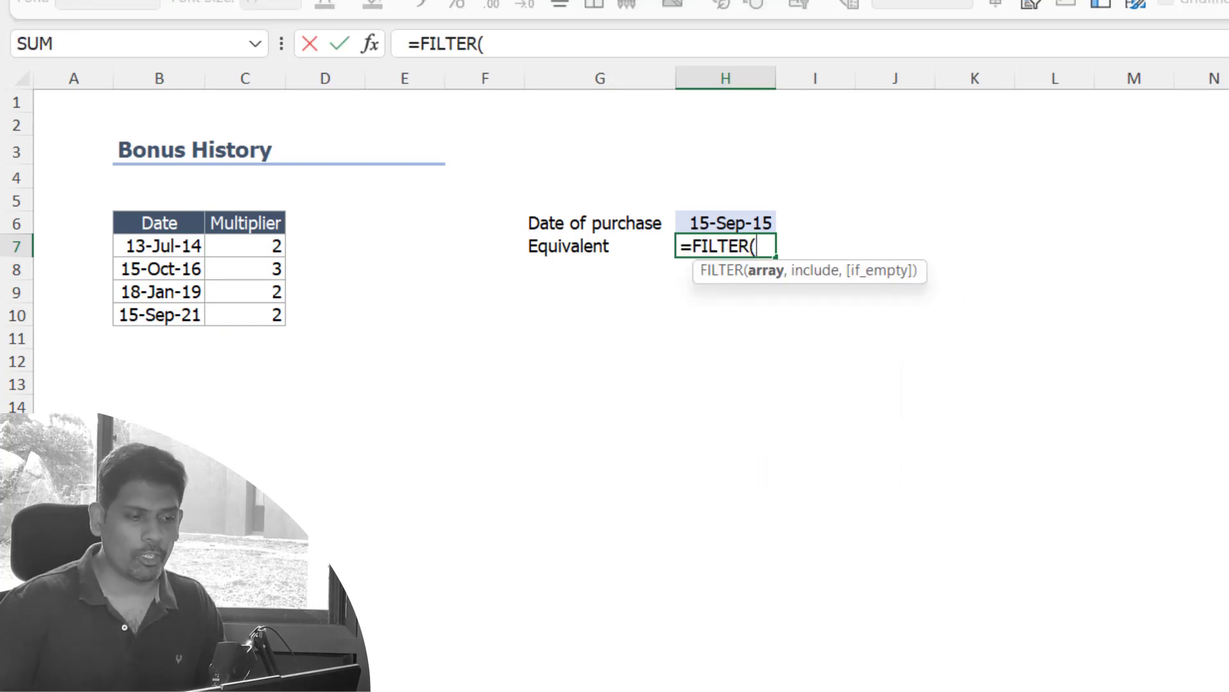
left_click_drag(260, 253, 250, 317)
type(",")
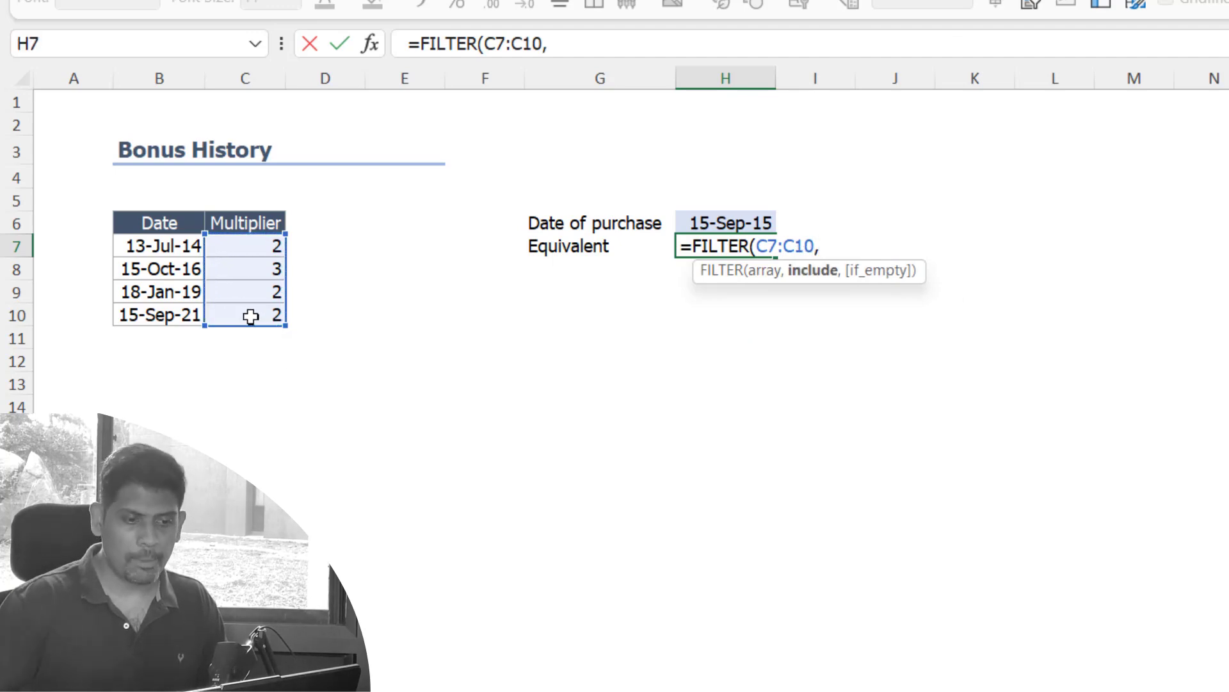
left_click_drag(154, 248, 142, 320)
type(">")
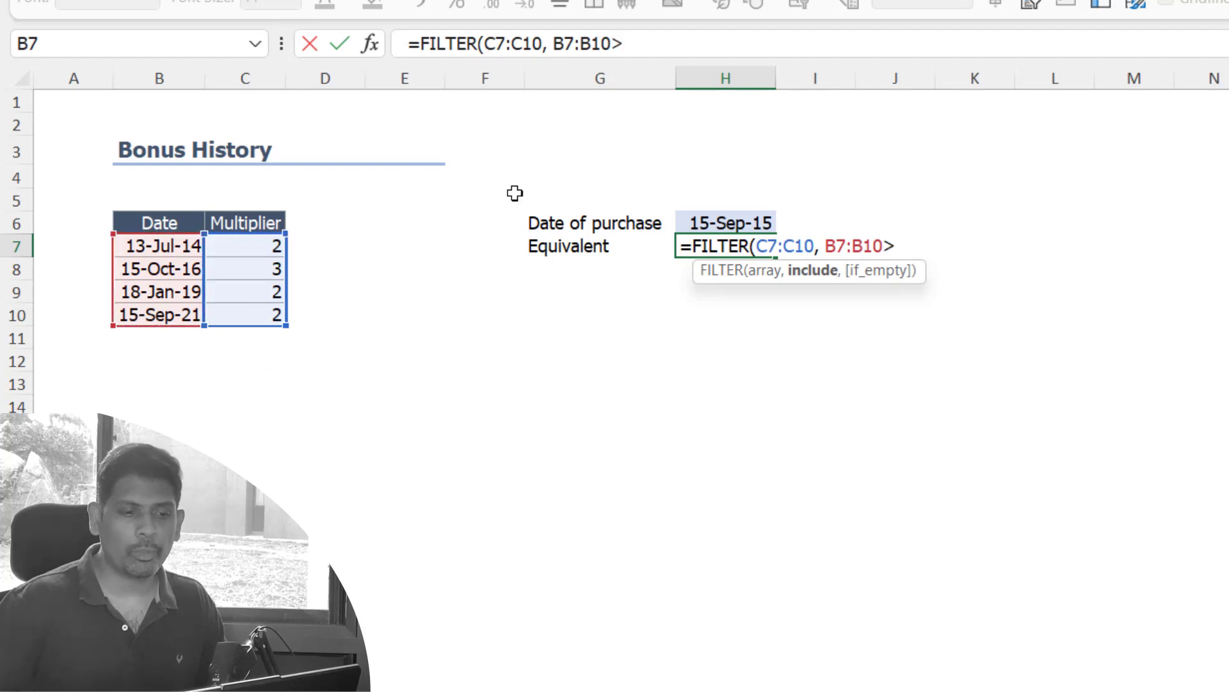
left_click(721, 222)
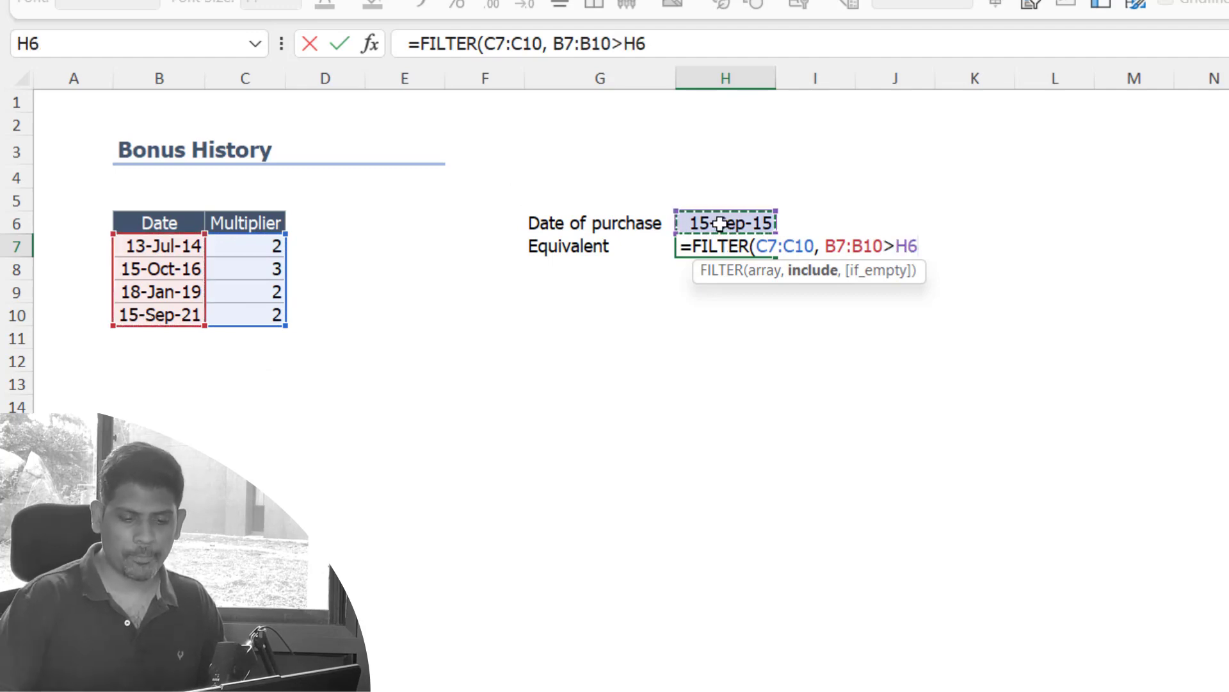
type(")")
key("Return")
key("Up")
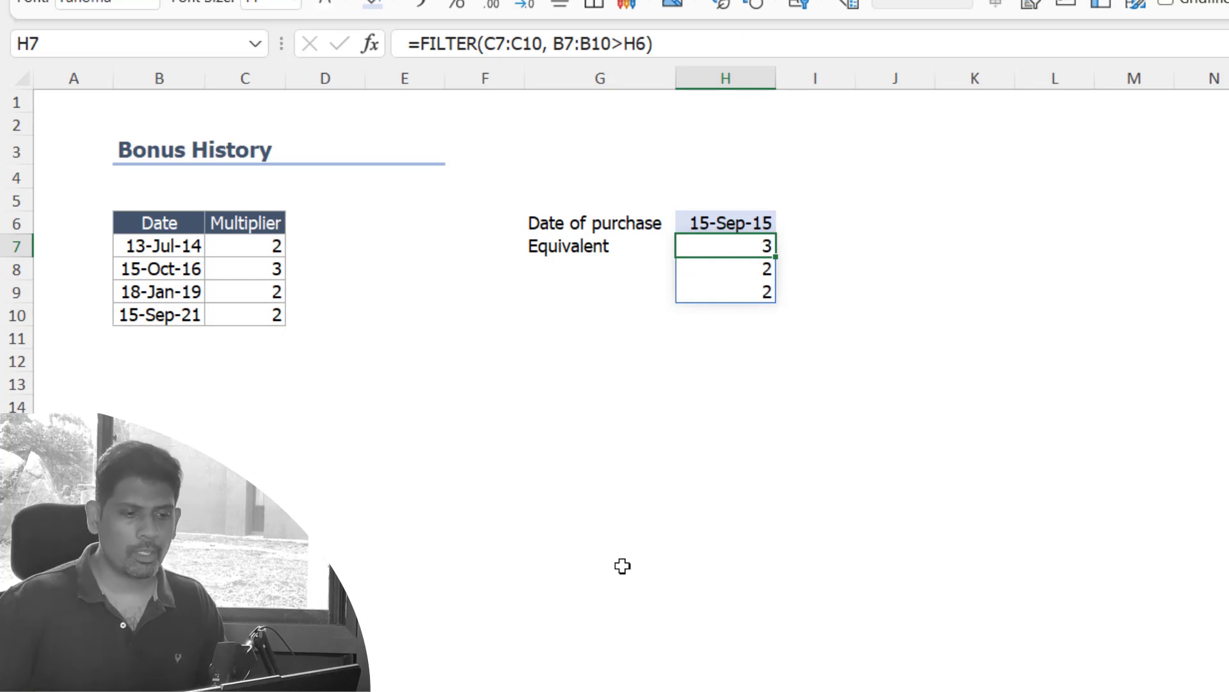
Step: Test the filter by changing the purchase date in H6 to 15-Oct-21
key("Up")
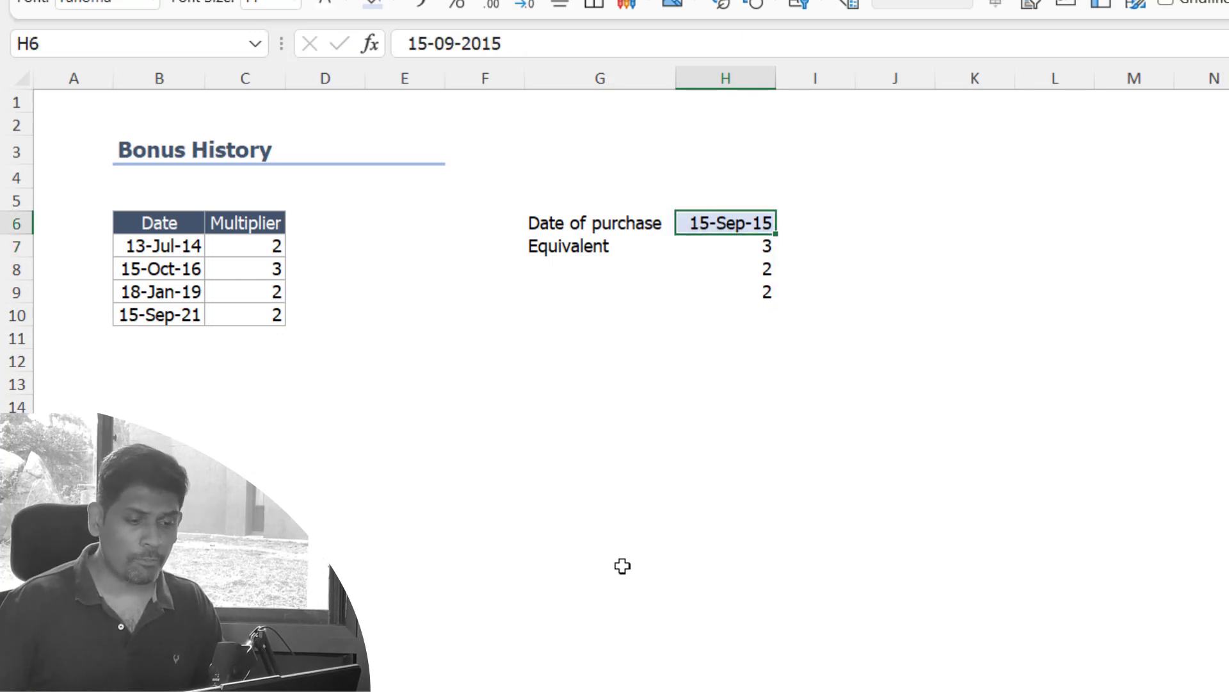
key("F2")
key("BackSpace")
key("BackSpace")
key("BackSpace")
key("BackSpace")
key("BackSpace")
key("BackSpace")
key("BackSpace")
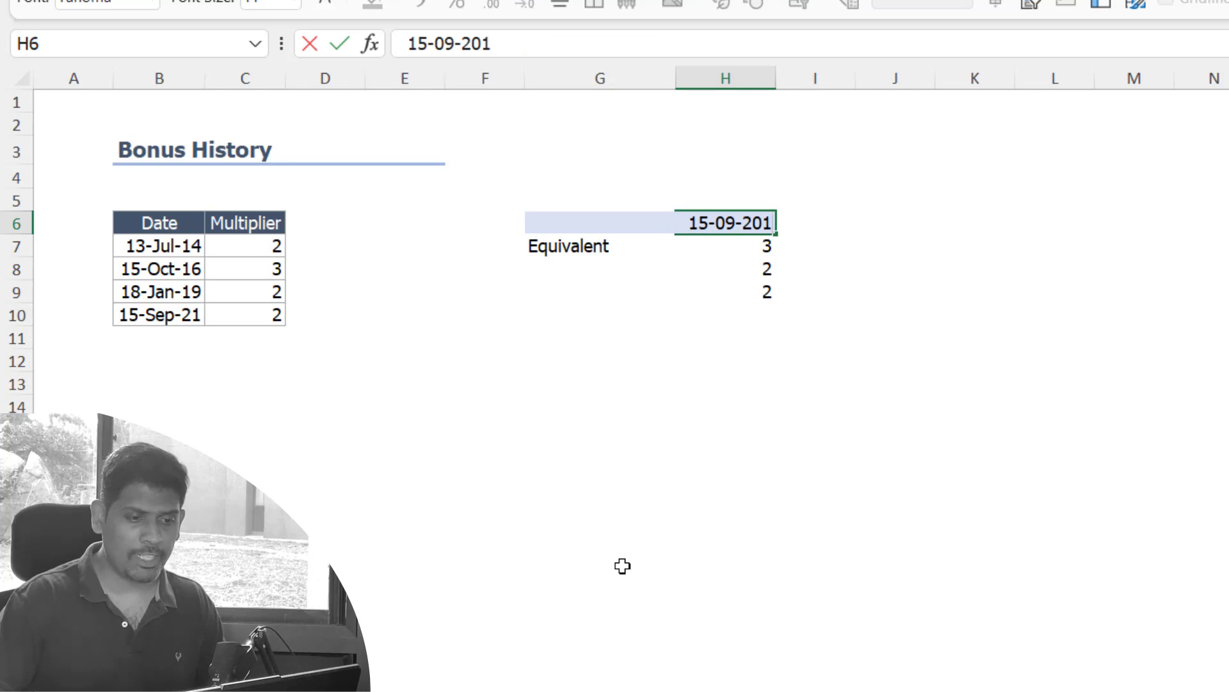
type("10-2021")
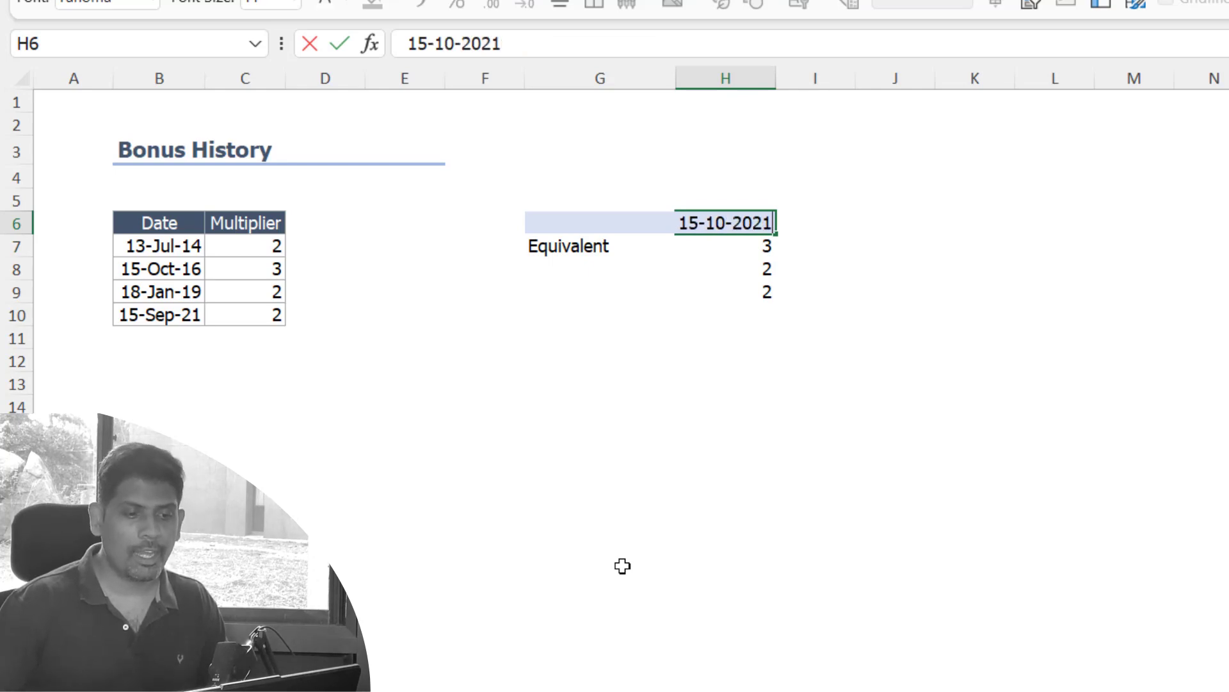
key("Return")
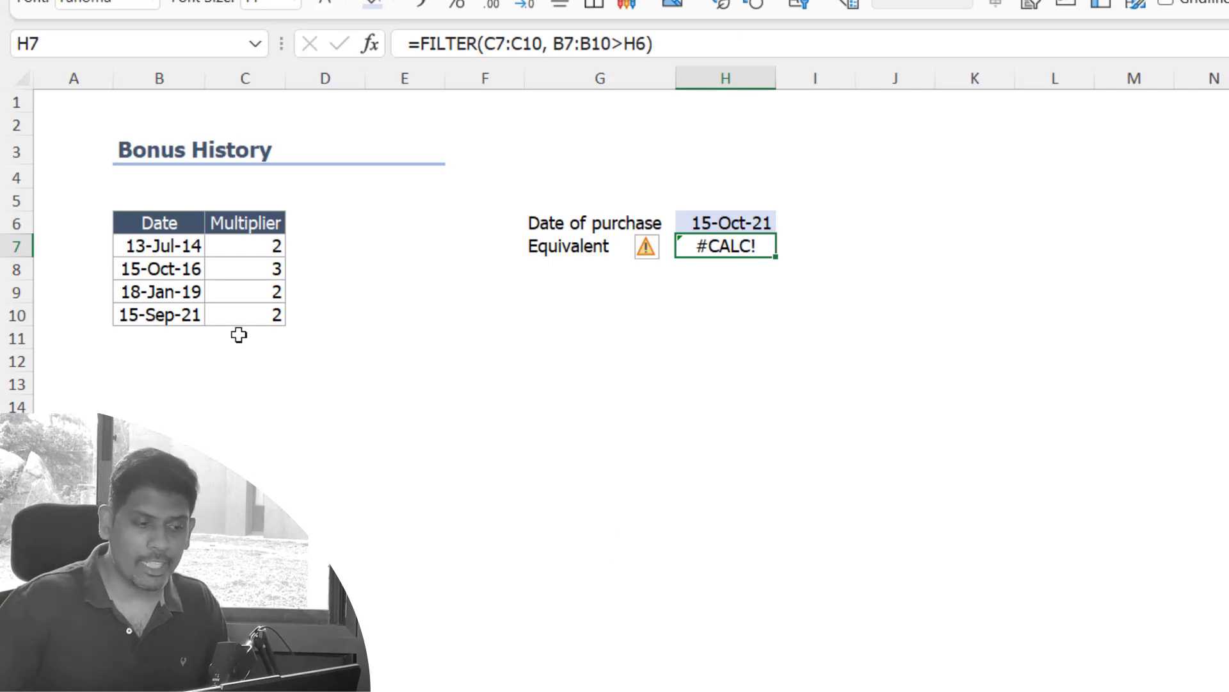
left_click_drag(246, 263, 245, 316)
left_click(739, 232)
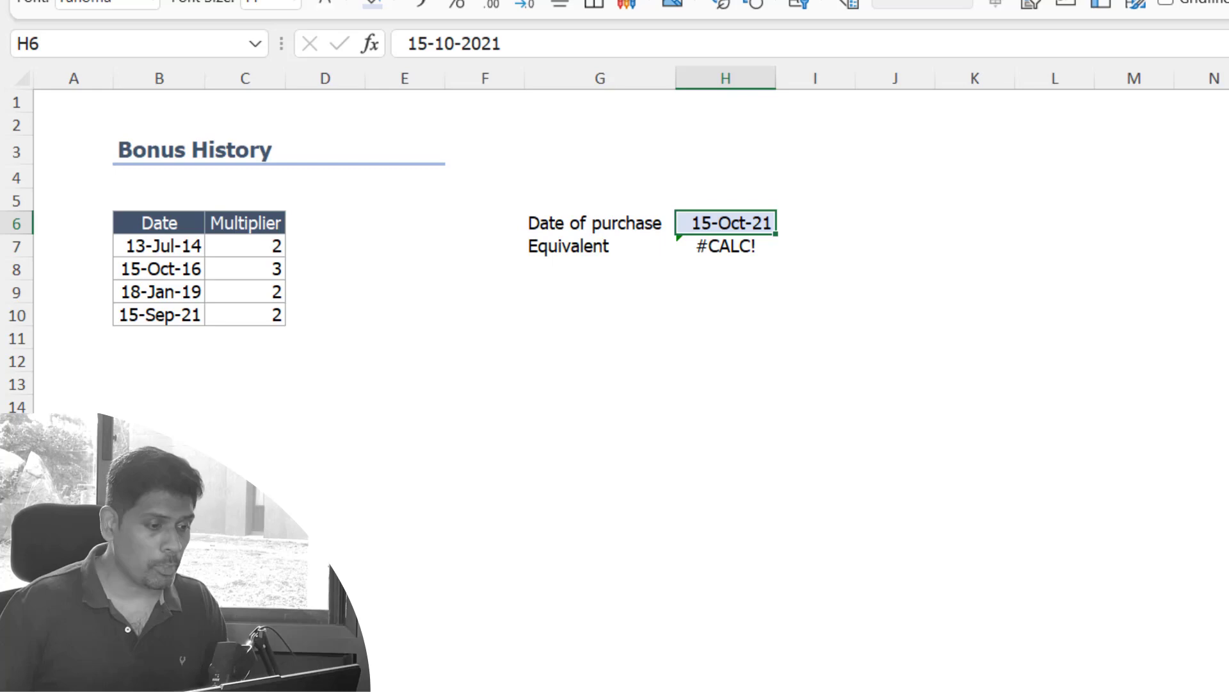
Step: Add 1 as the FILTER formula's if-empty result in H7
left_click(725, 246)
key("F2")
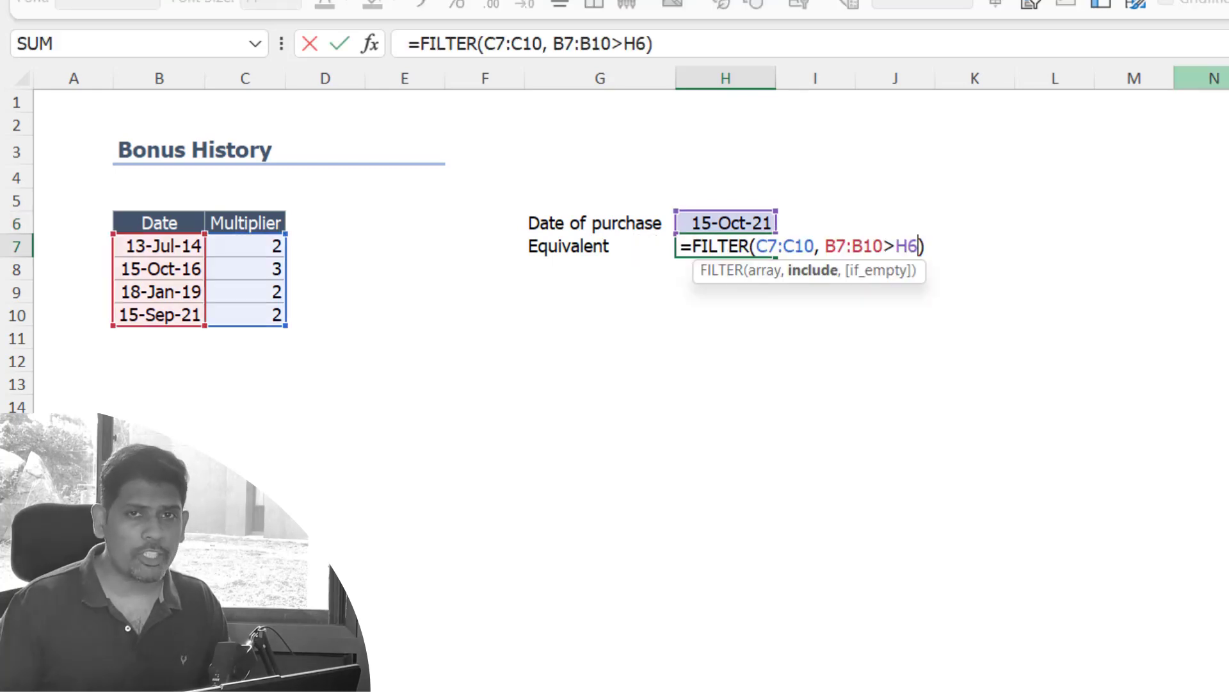
key("Left")
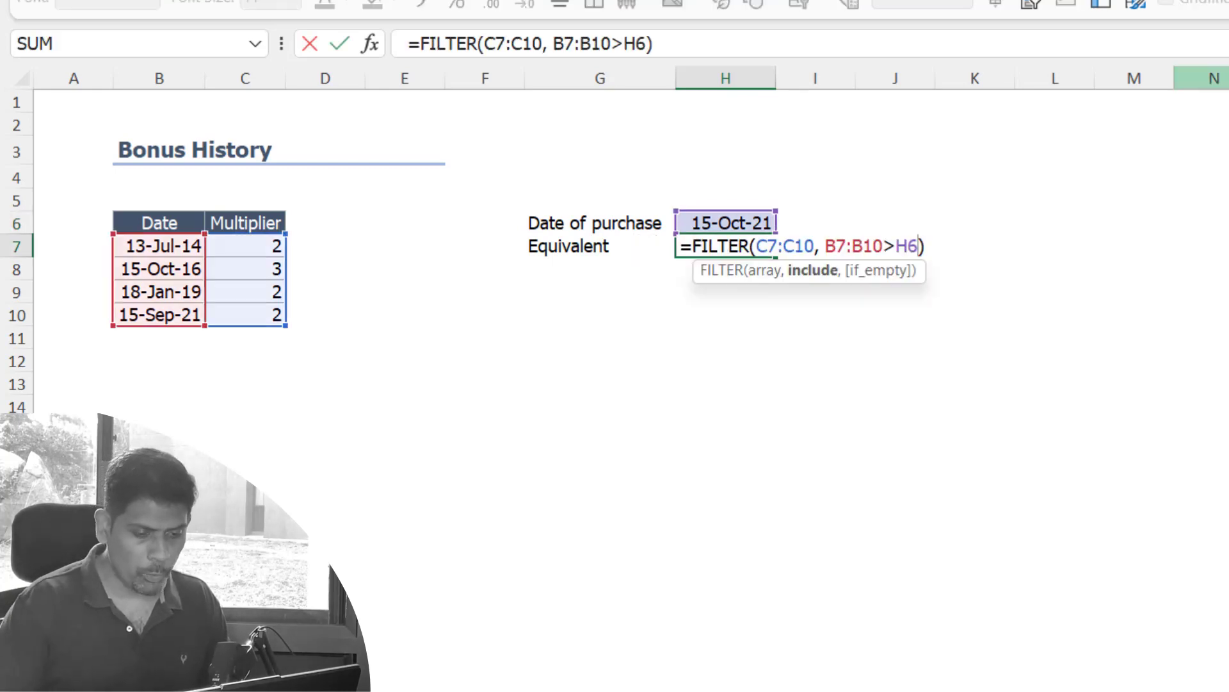
type(",")
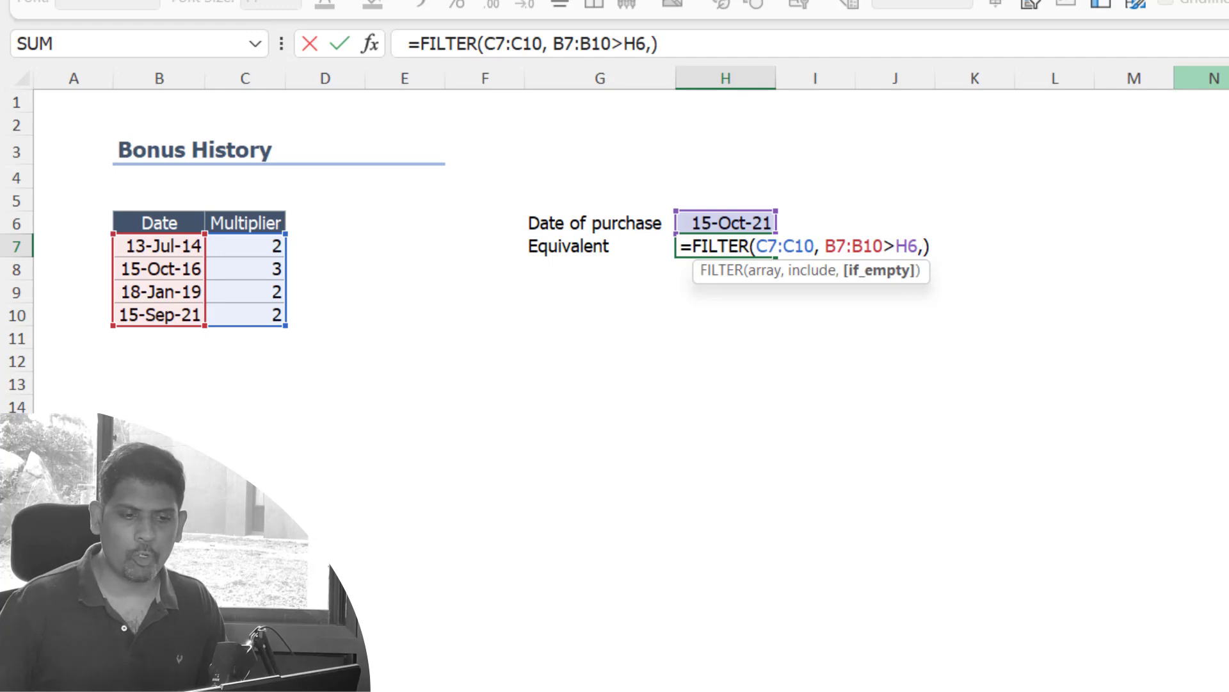
type("1")
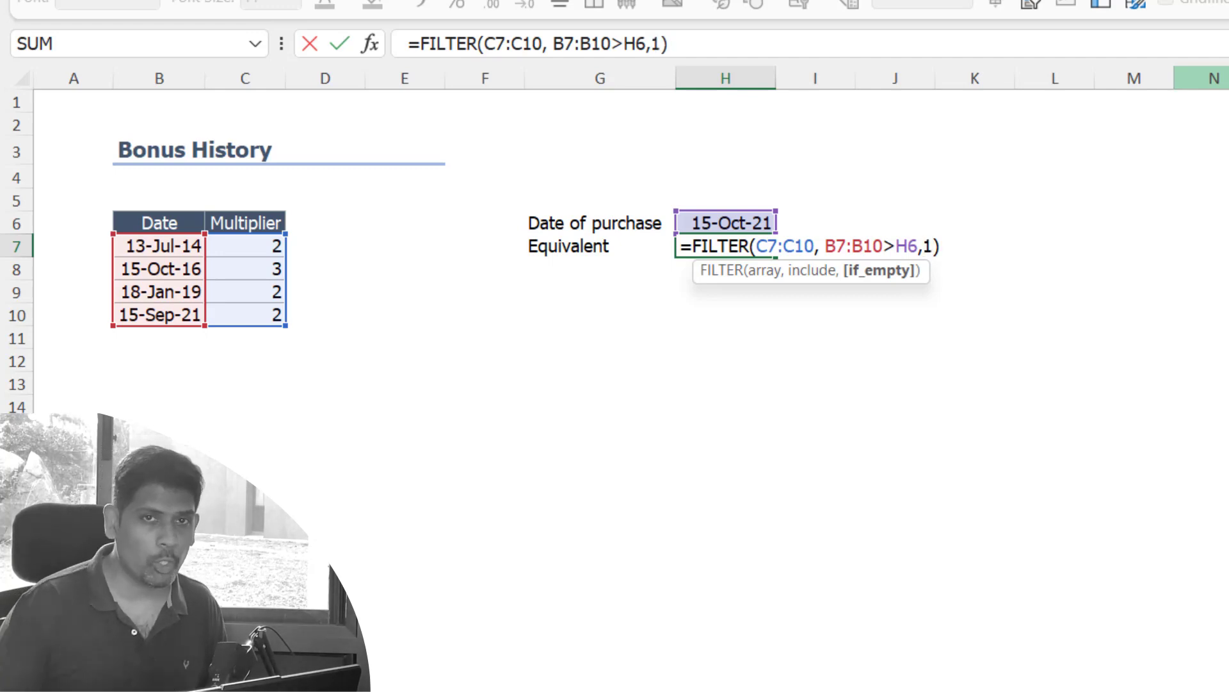
key("Return")
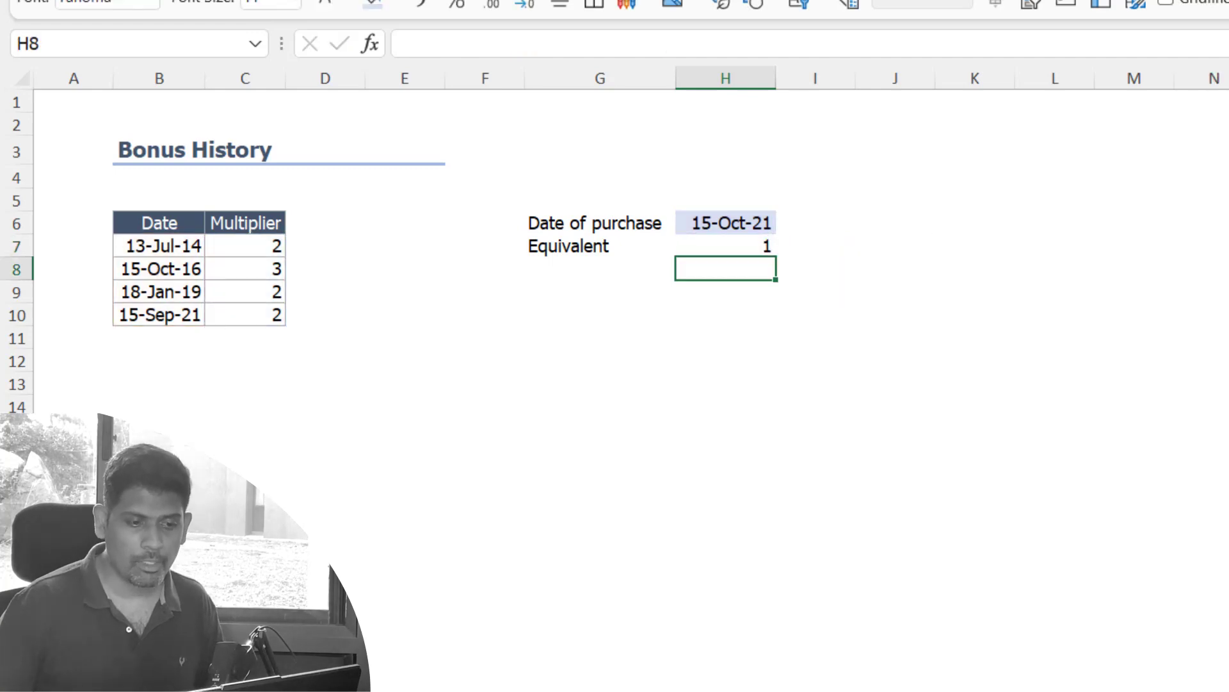
left_click(726, 246)
Step: Change the purchase date to 15-Oct-15, then put the H7 formula back into edit mode
left_click(726, 223)
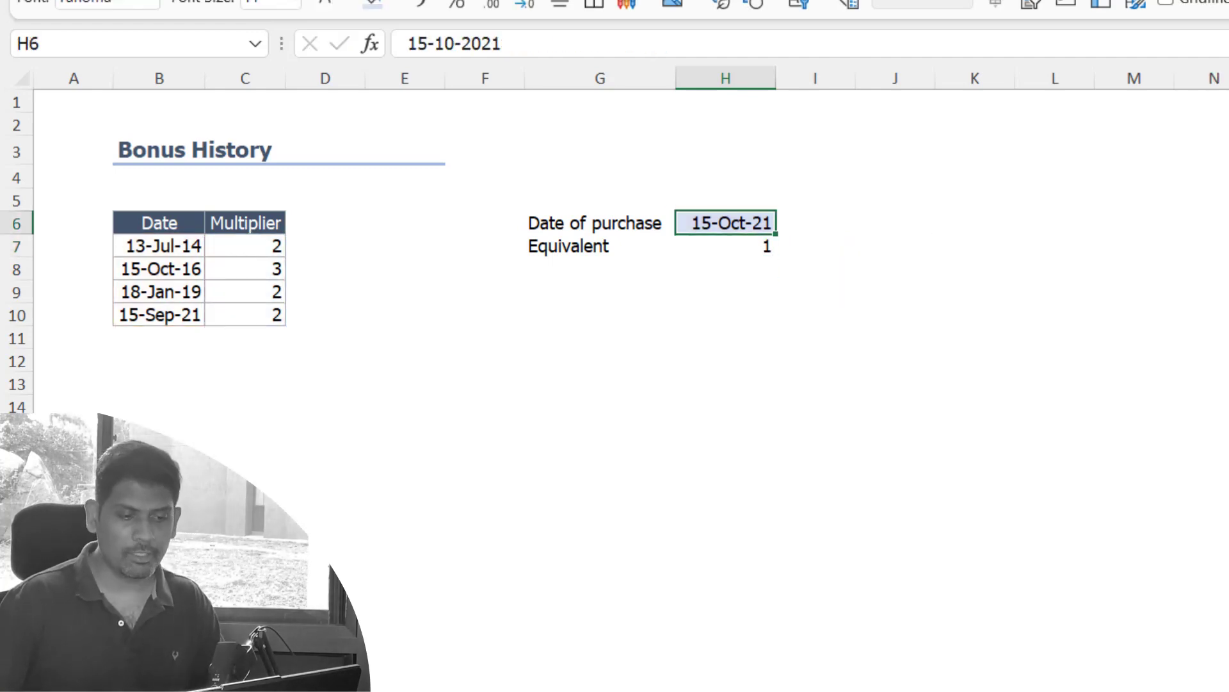
key("F2")
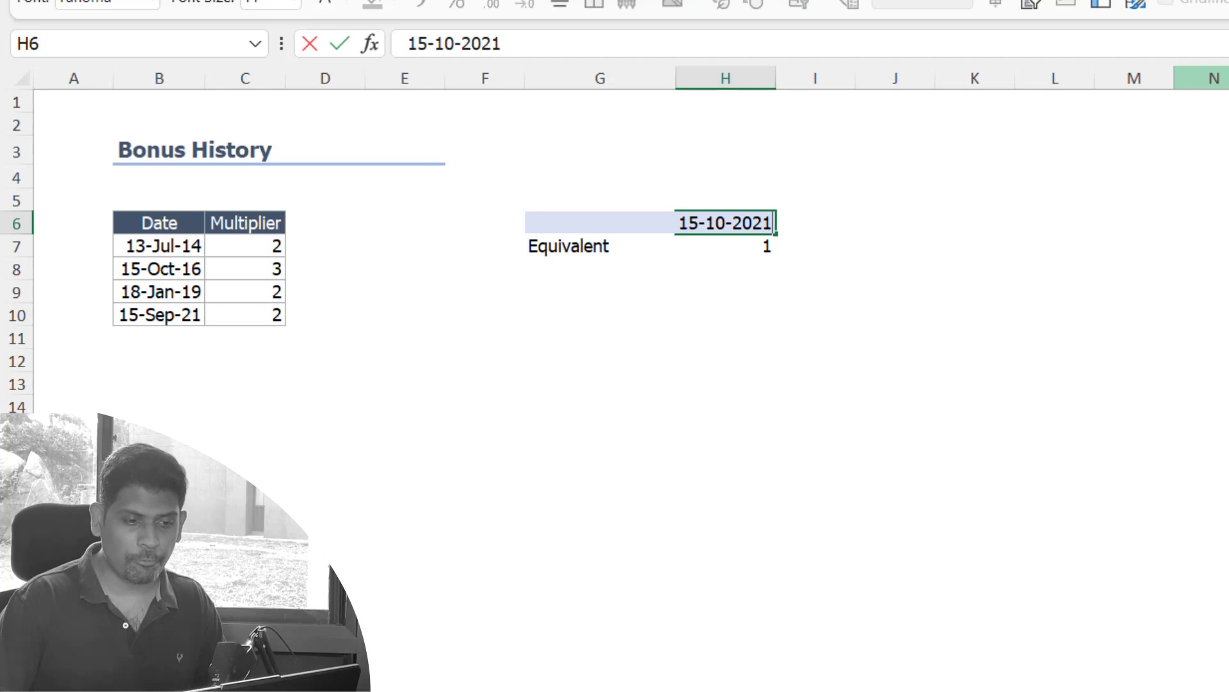
key("BackSpace")
key("BackSpace")
type("15")
key("Return")
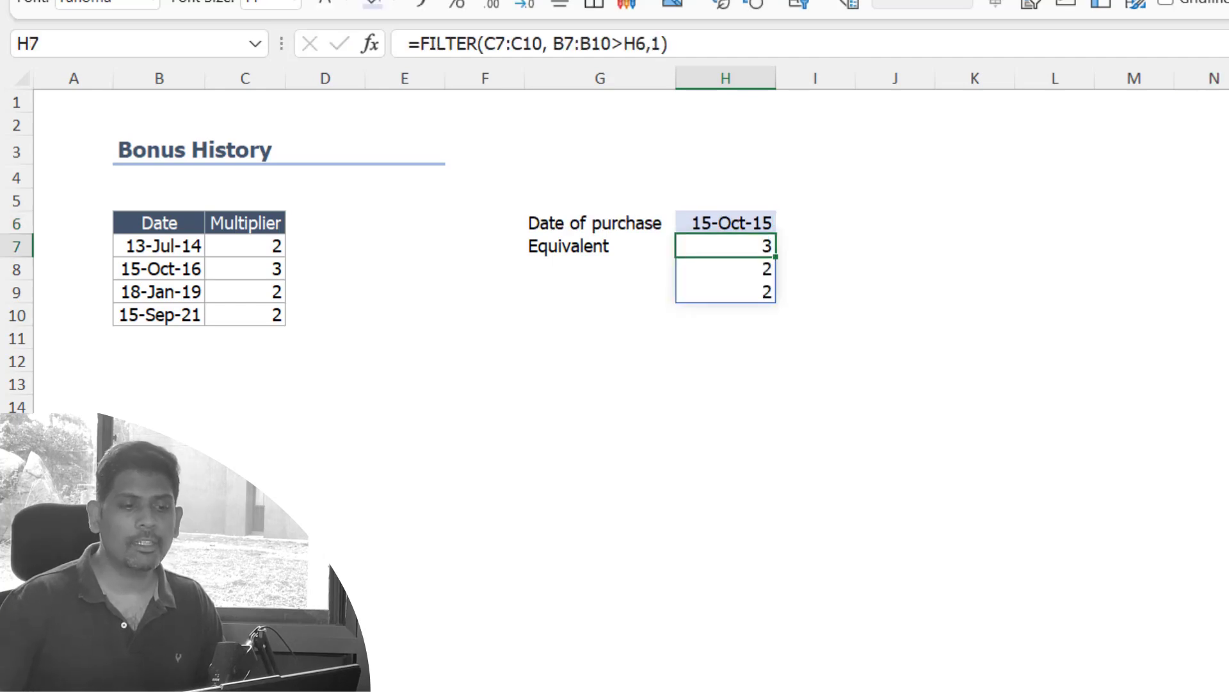
key("F2")
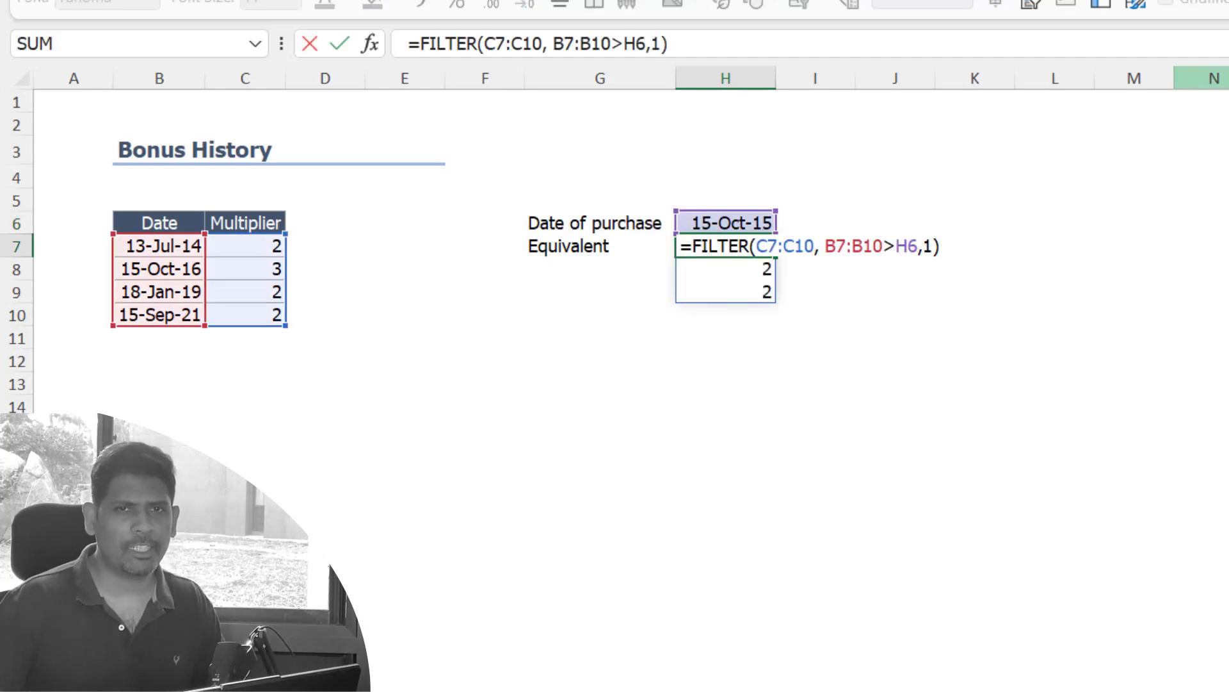
key("Left")
key("Left")
key("Left")
key("Left")
key("Left")
key("Left")
key("Left")
key("Left")
key("Left")
key("Left")
key("Left")
key("Left")
key("Left")
key("Left")
key("Left")
key("Left")
key("Left")
key("Left")
key("Left")
key("Left")
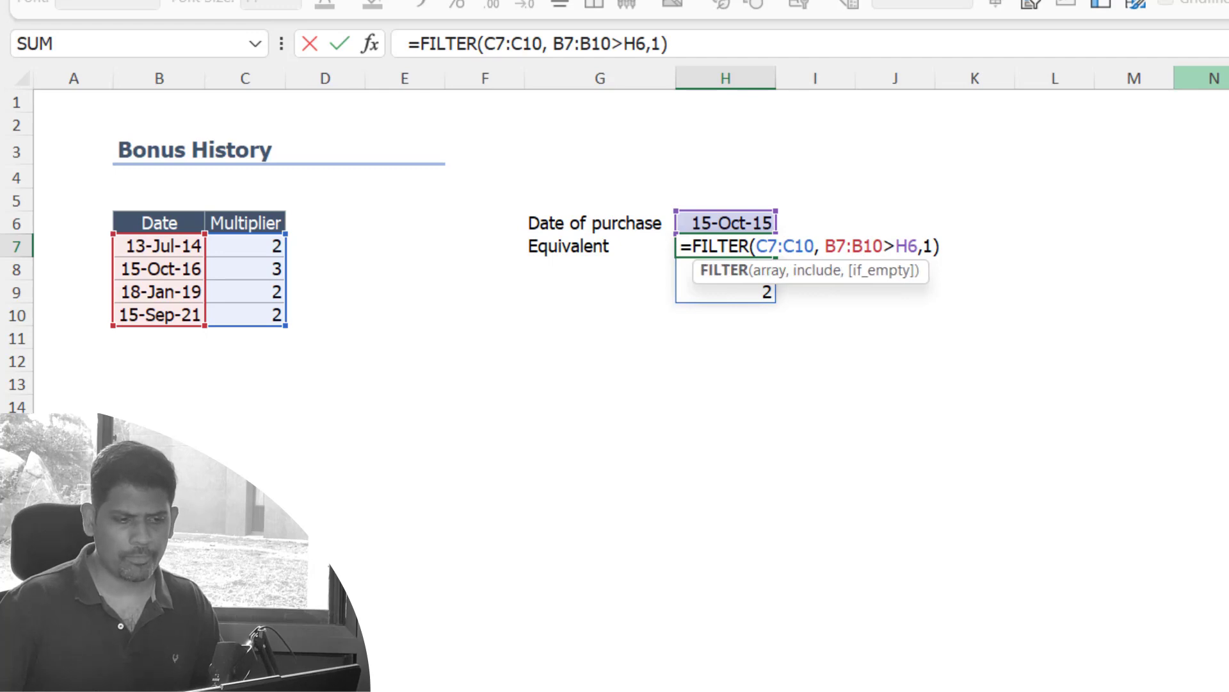
Step: Wrap H7's FILTER formula in PRODUCT so the Equivalent shows 12
key("Right")
type("Produc")
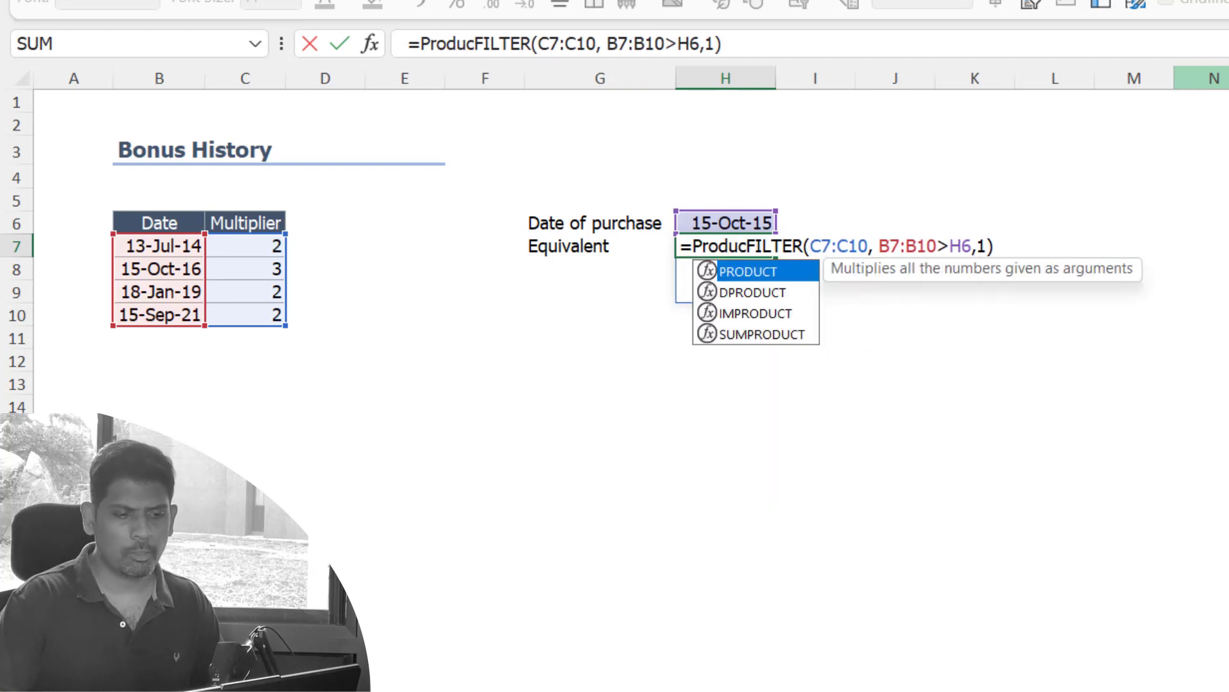
key("Tab")
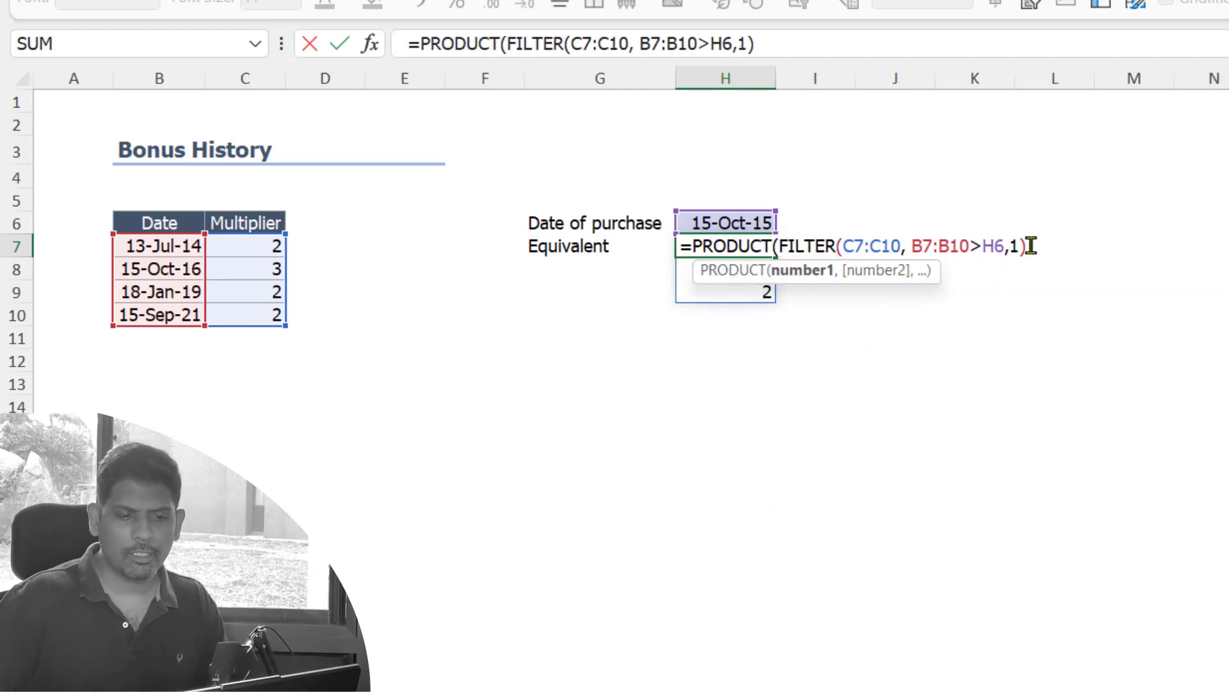
type(")")
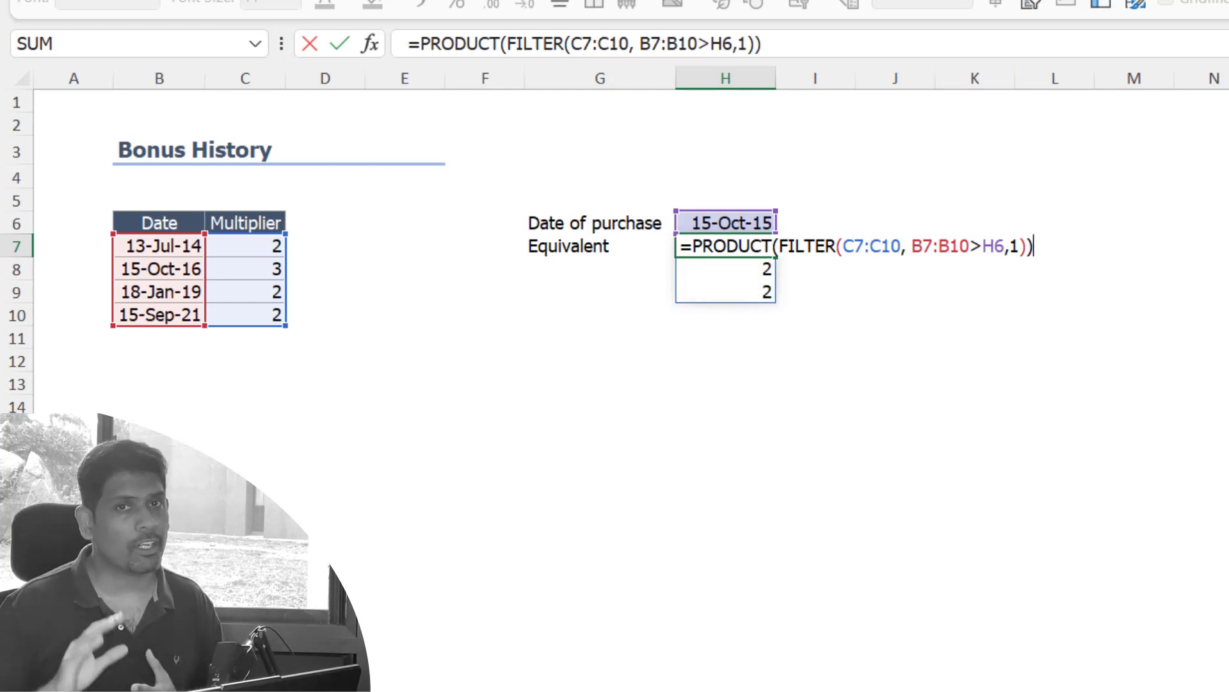
key("Return")
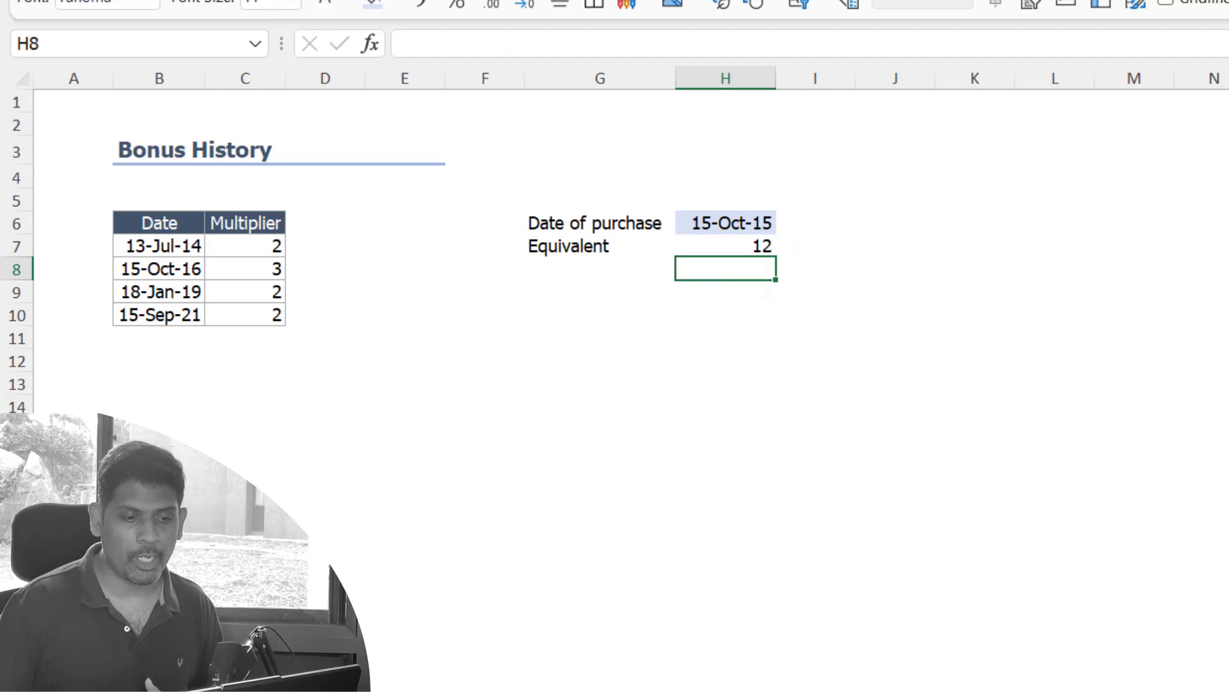
left_click(725, 246)
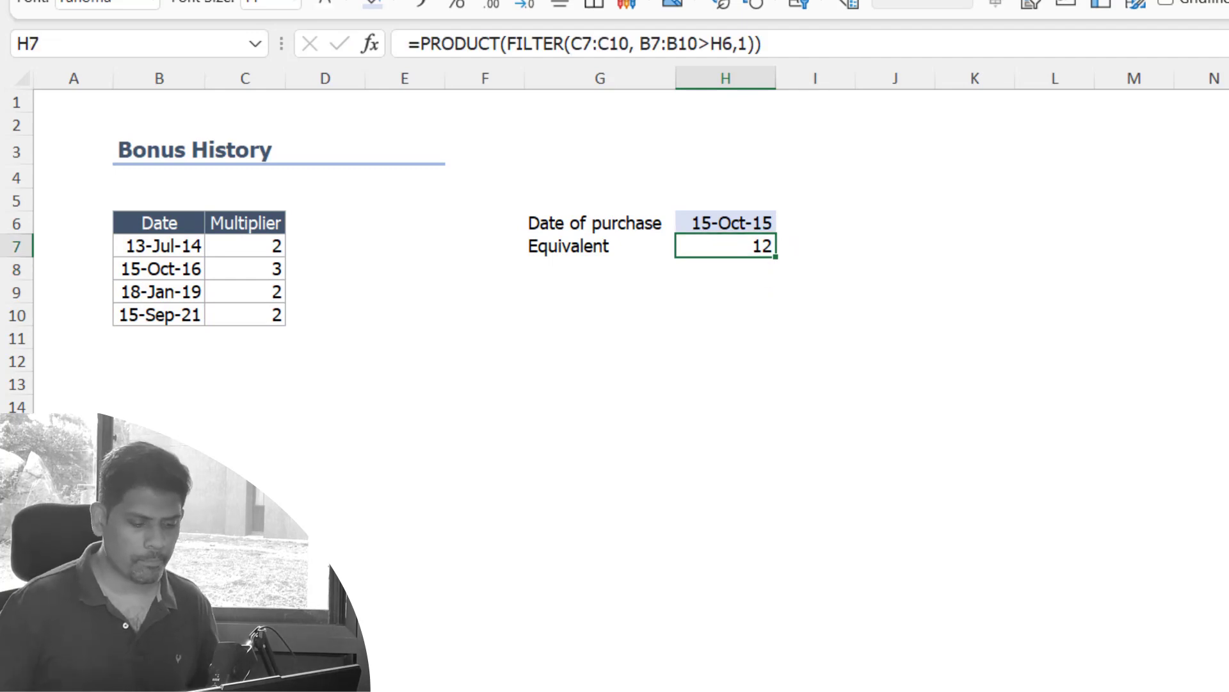
left_click(815, 246)
Step: Enter =FORMULATEXT(H7) in I7 to display H7's formula as text
type("=form")
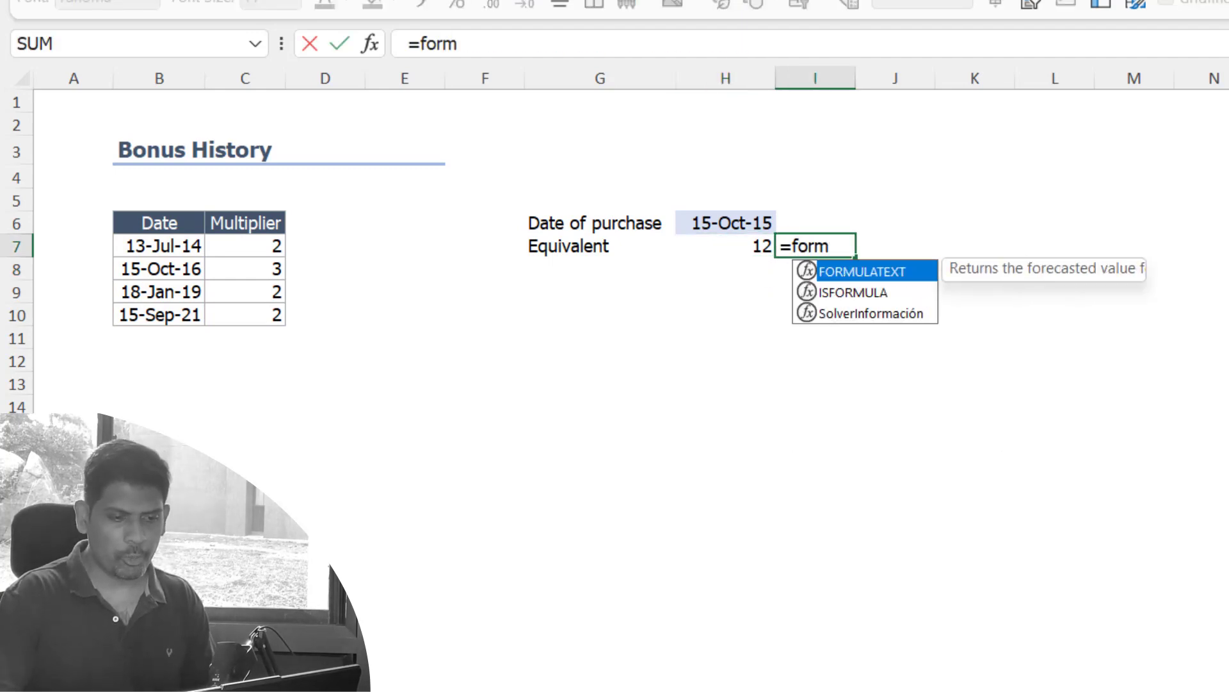
key("Tab")
left_click(726, 246)
type(")")
key("Return")
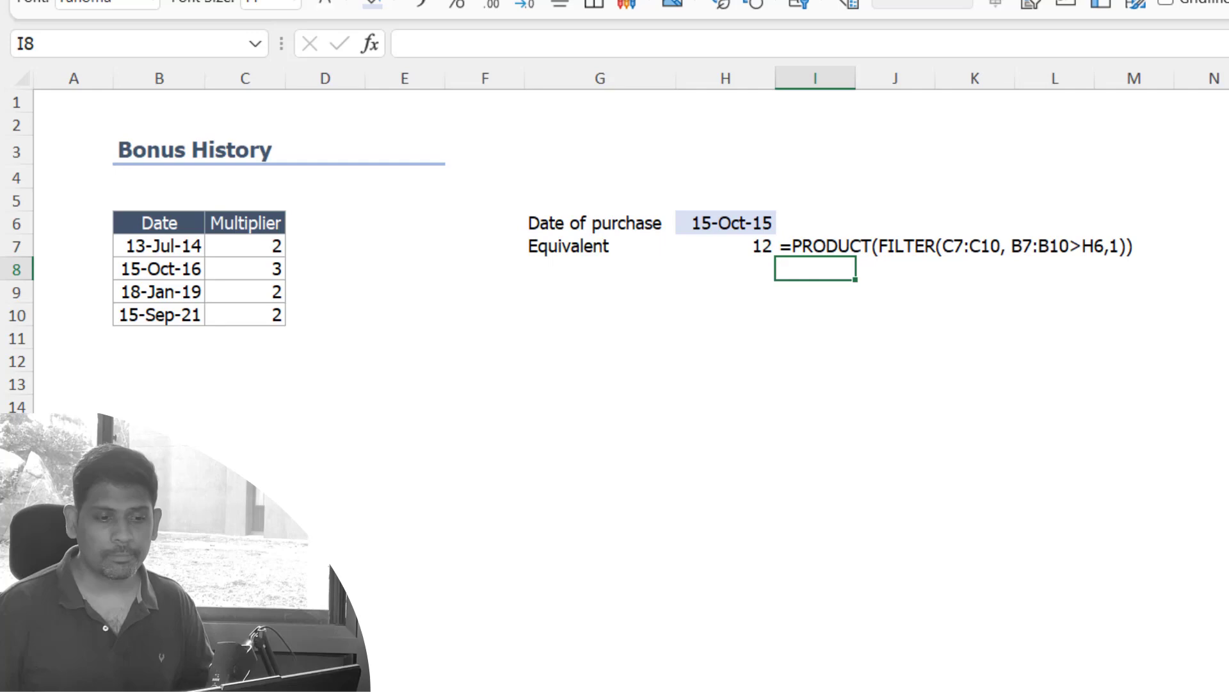
Step: Highlight the PRODUCT/FILTER part and the B7:B10>H6 condition of H7, then recommit it showing 12
left_click(815, 245)
left_click(726, 245)
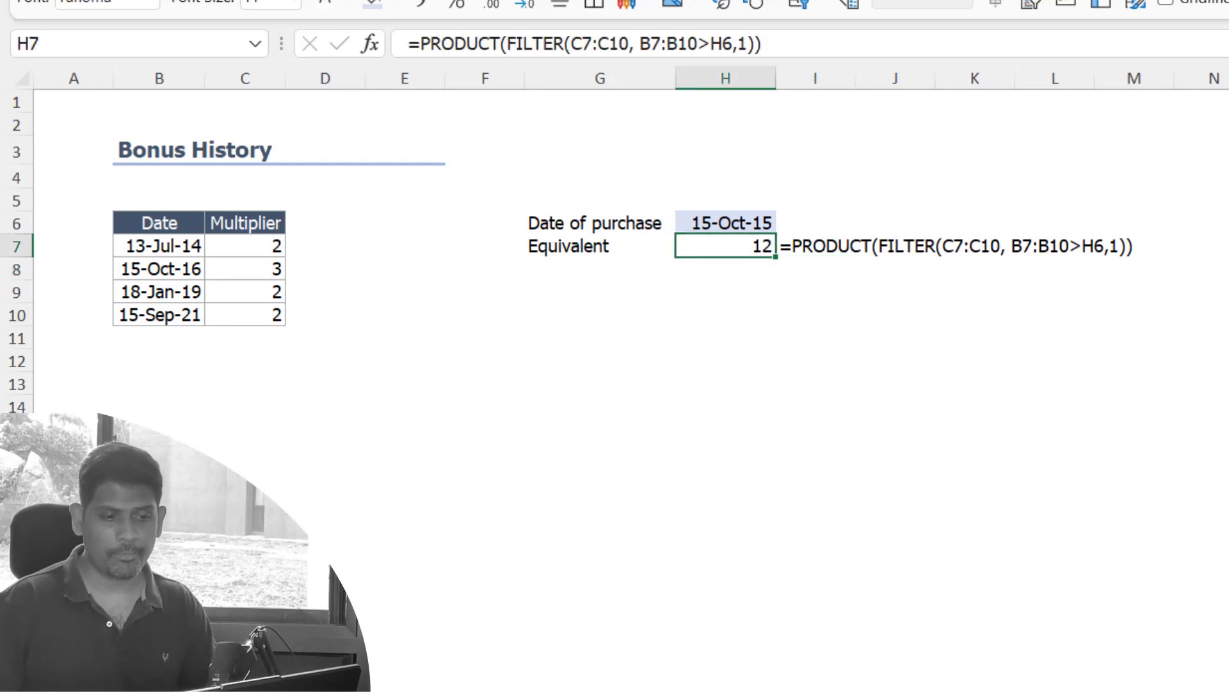
key("F2")
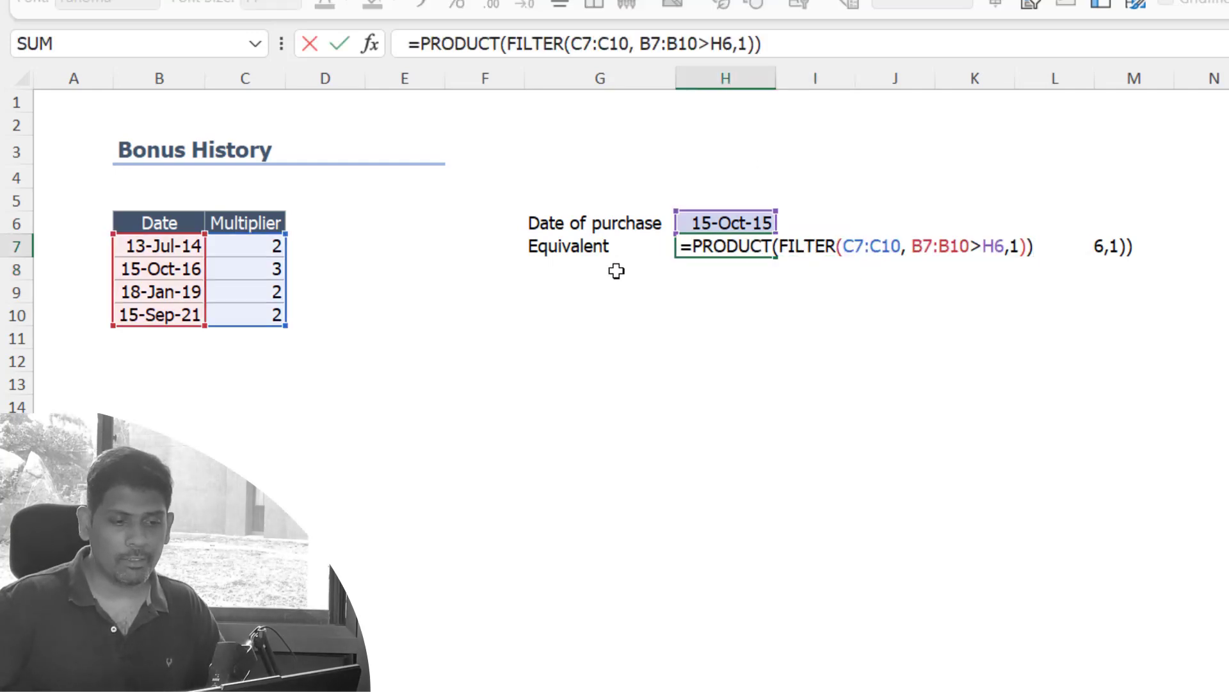
left_click_drag(705, 246, 1003, 242)
left_click(841, 244)
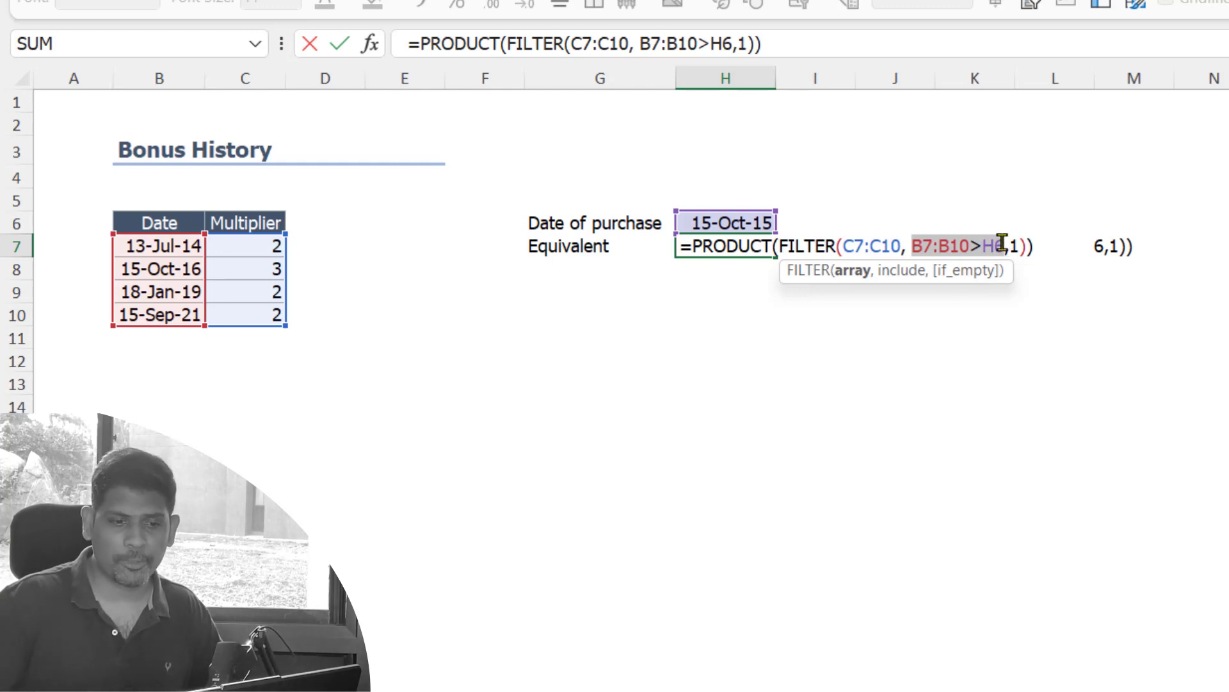
left_click_drag(1003, 243, 1004, 244)
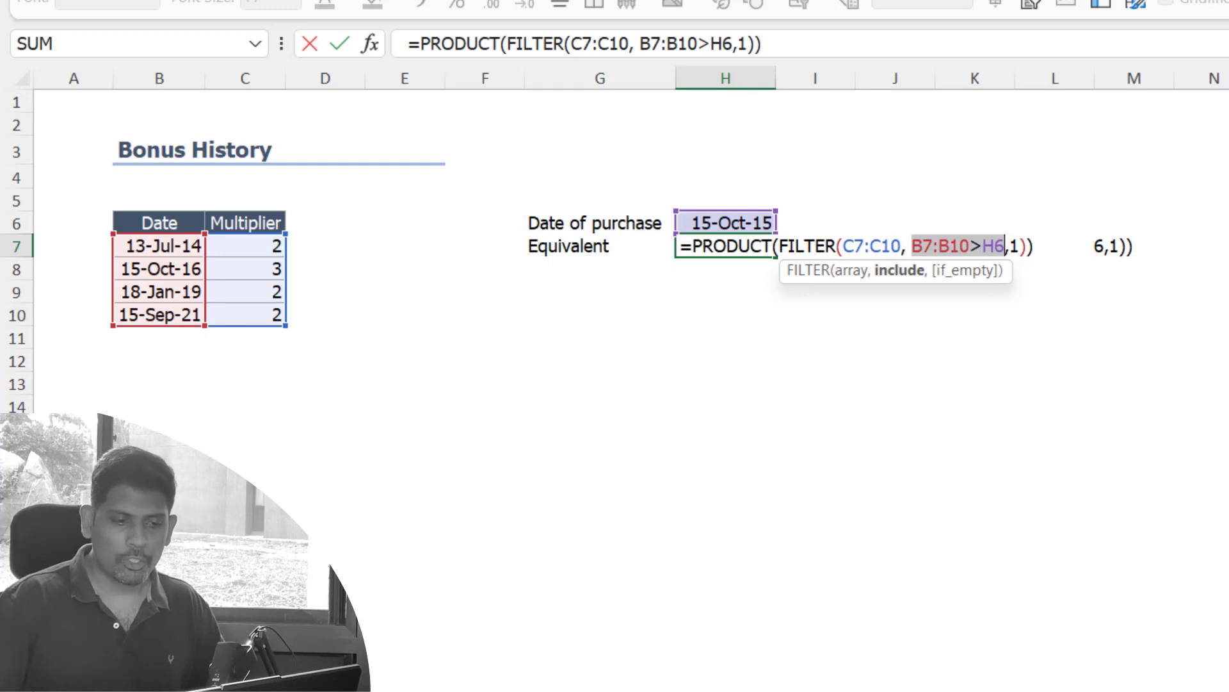
key("Return")
key("Down")
key("Down")
Step: Begin =LAMBDA(Rng, Condition, in cell H10
type("=")
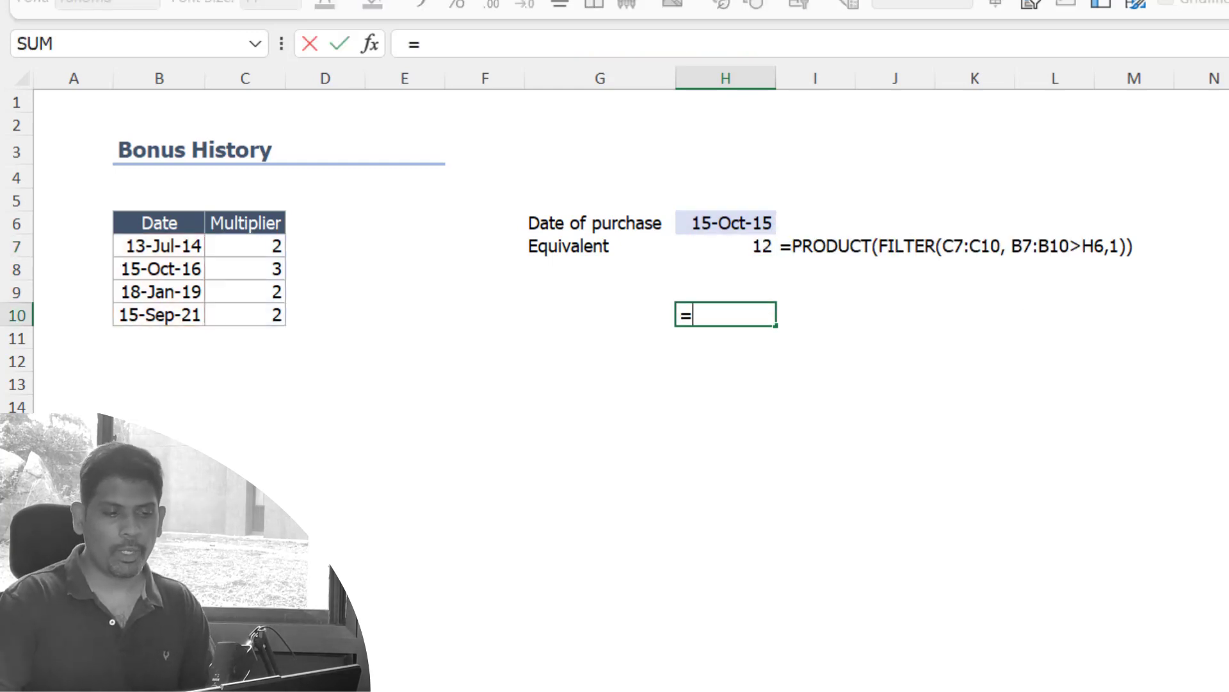
type("Lam")
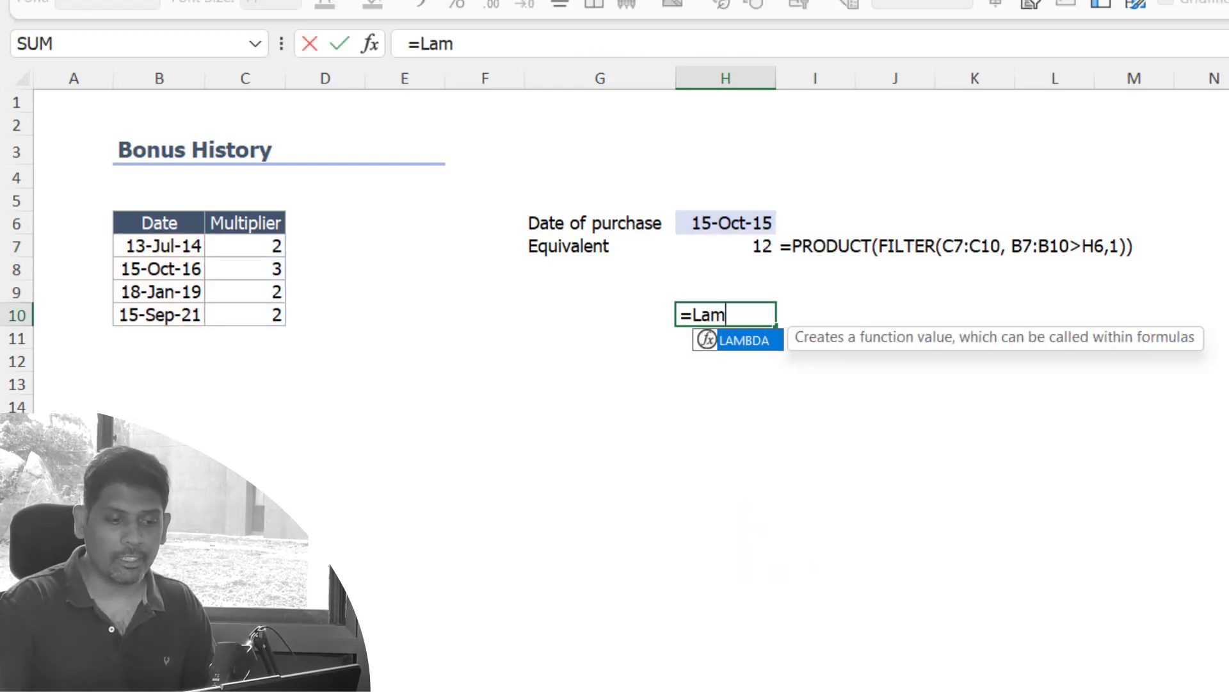
key("Tab")
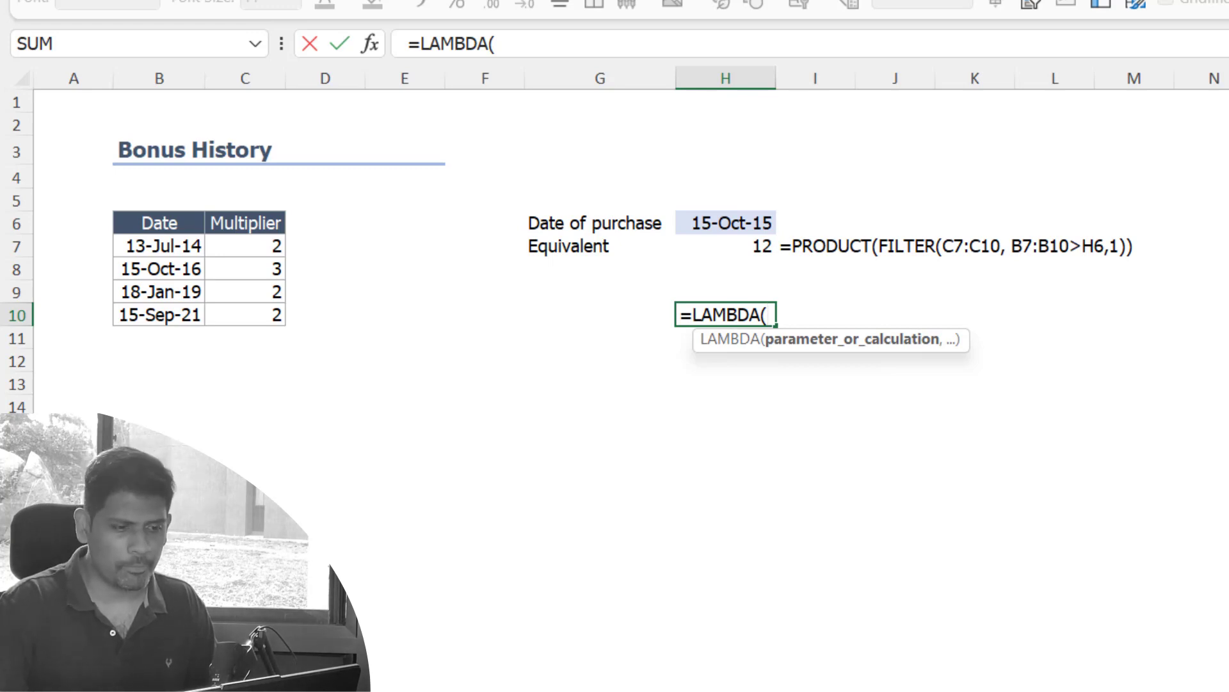
type("R")
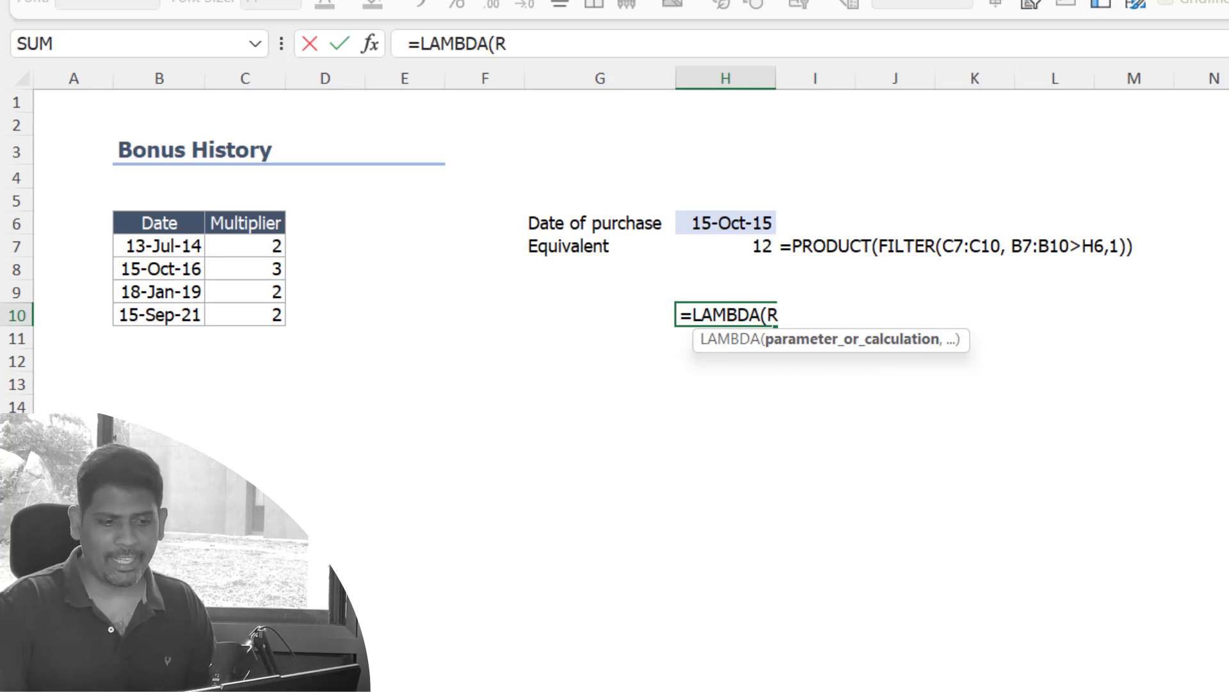
type("ng")
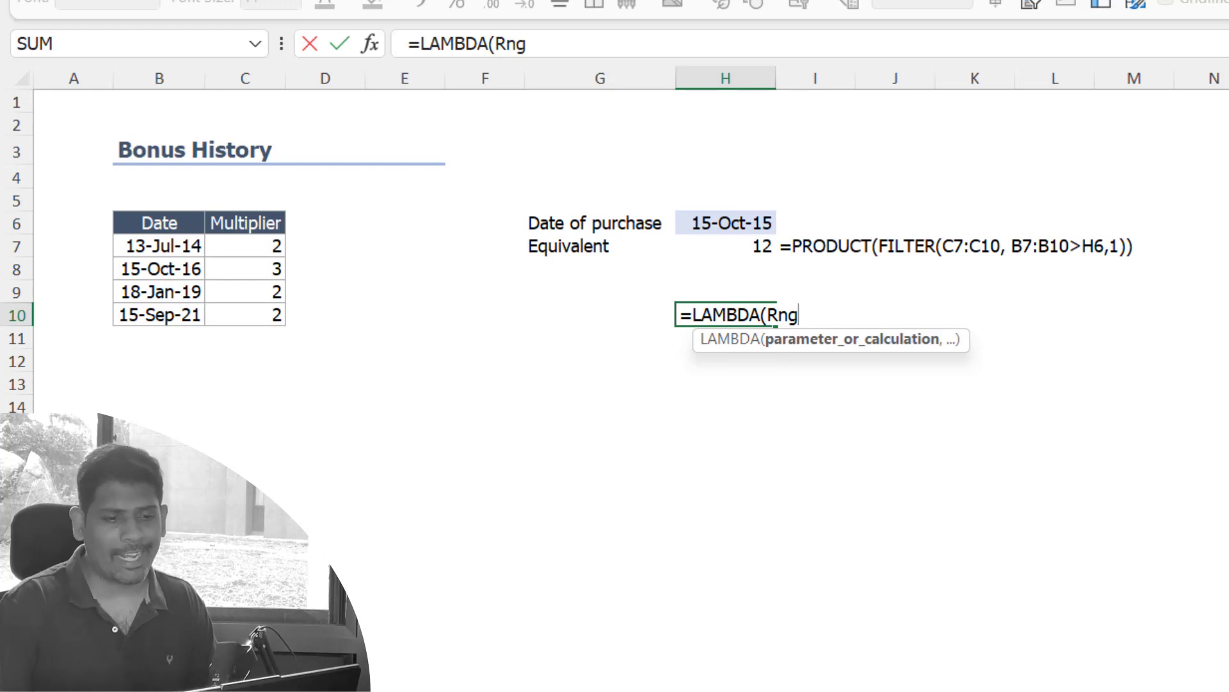
type(", ")
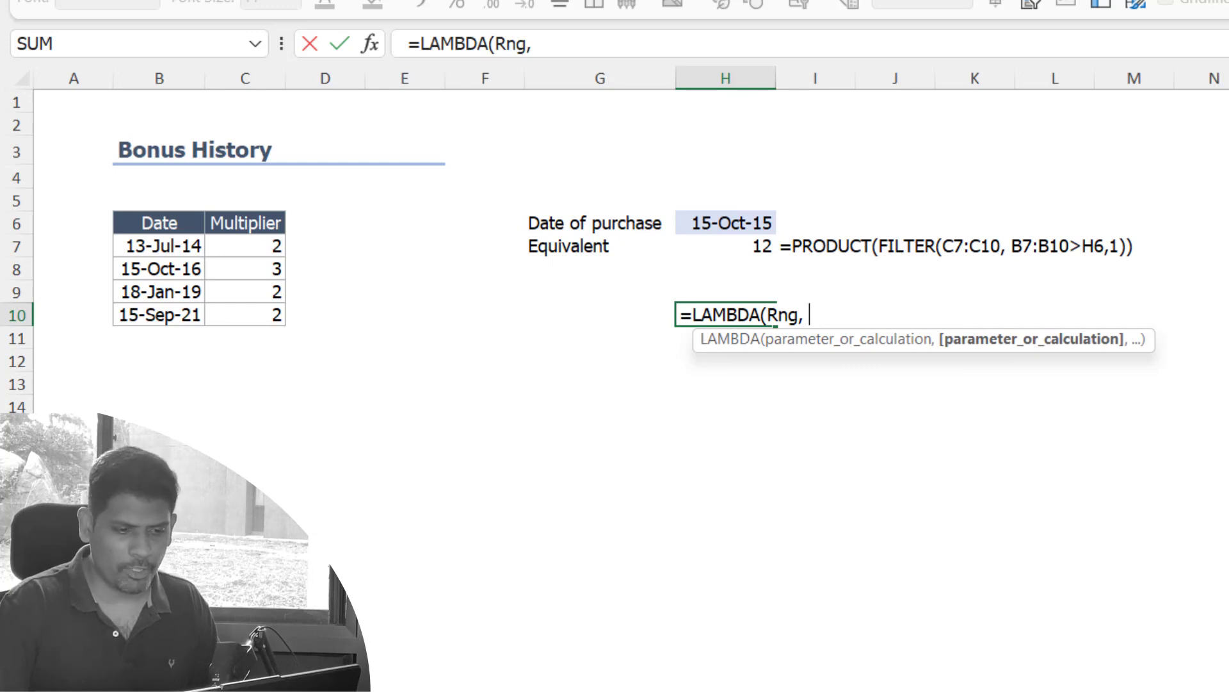
type("Condition,")
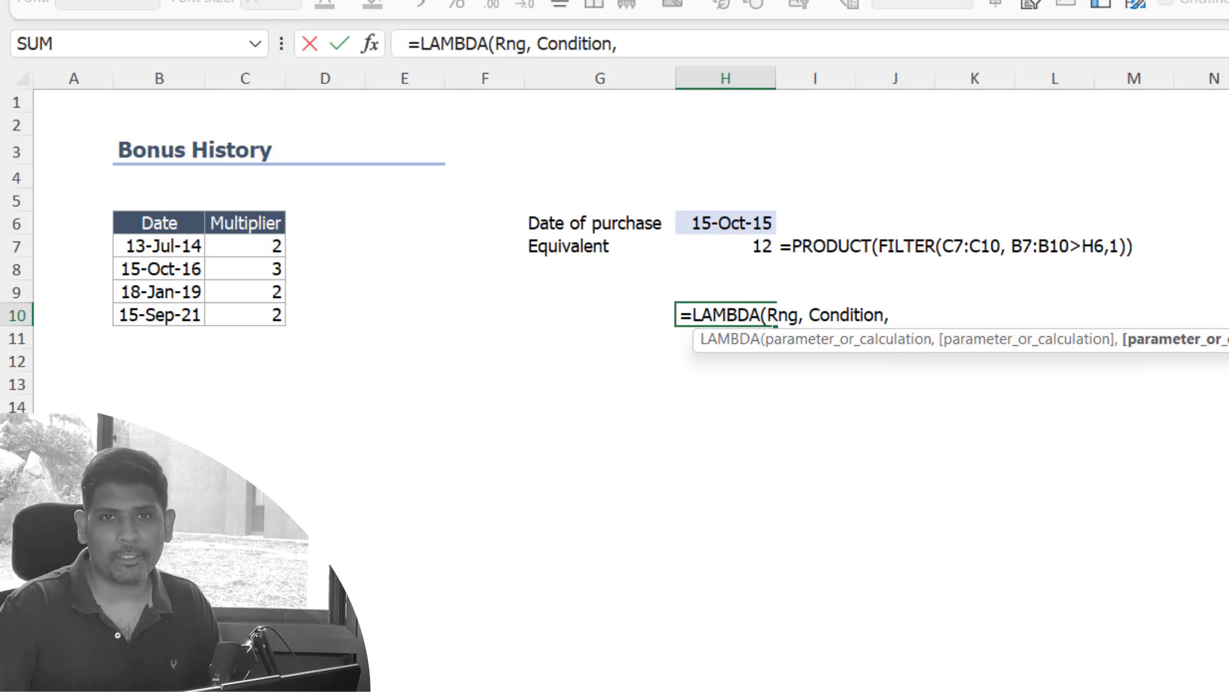
Step: Complete H10 as =LAMBDA(Rng,Condition, PRODUCT(FILTER(Rng, Condition, 1))), which returns #CALC!
type("Produc")
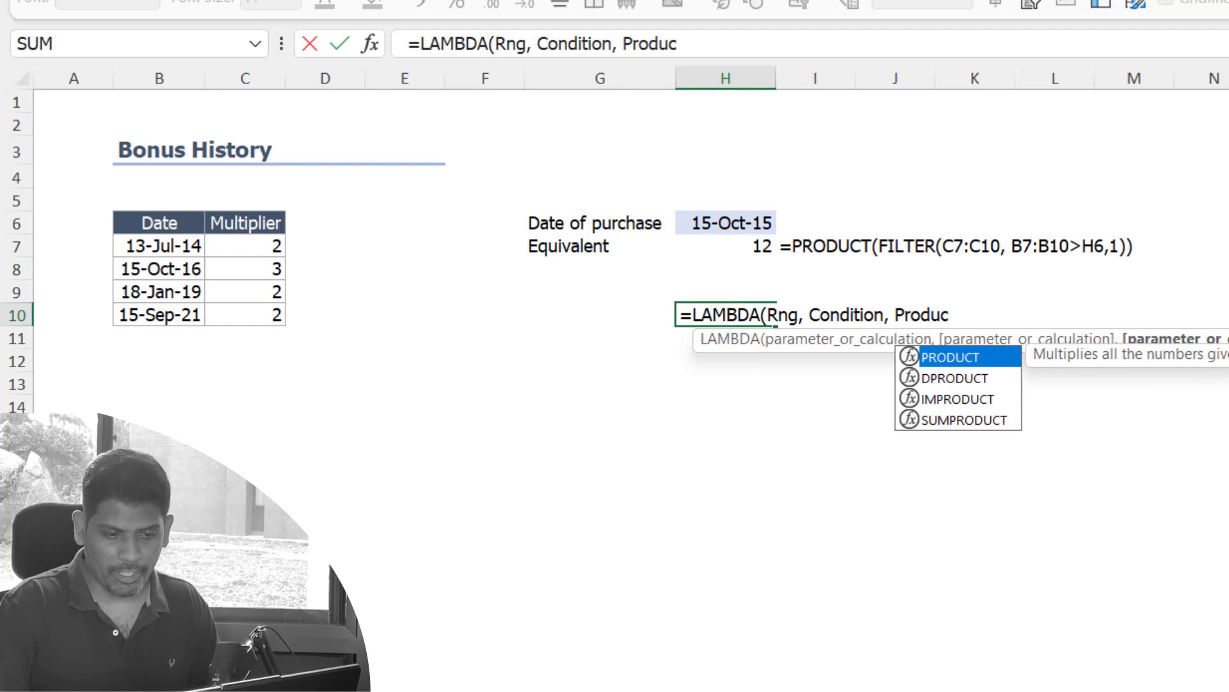
key("Tab")
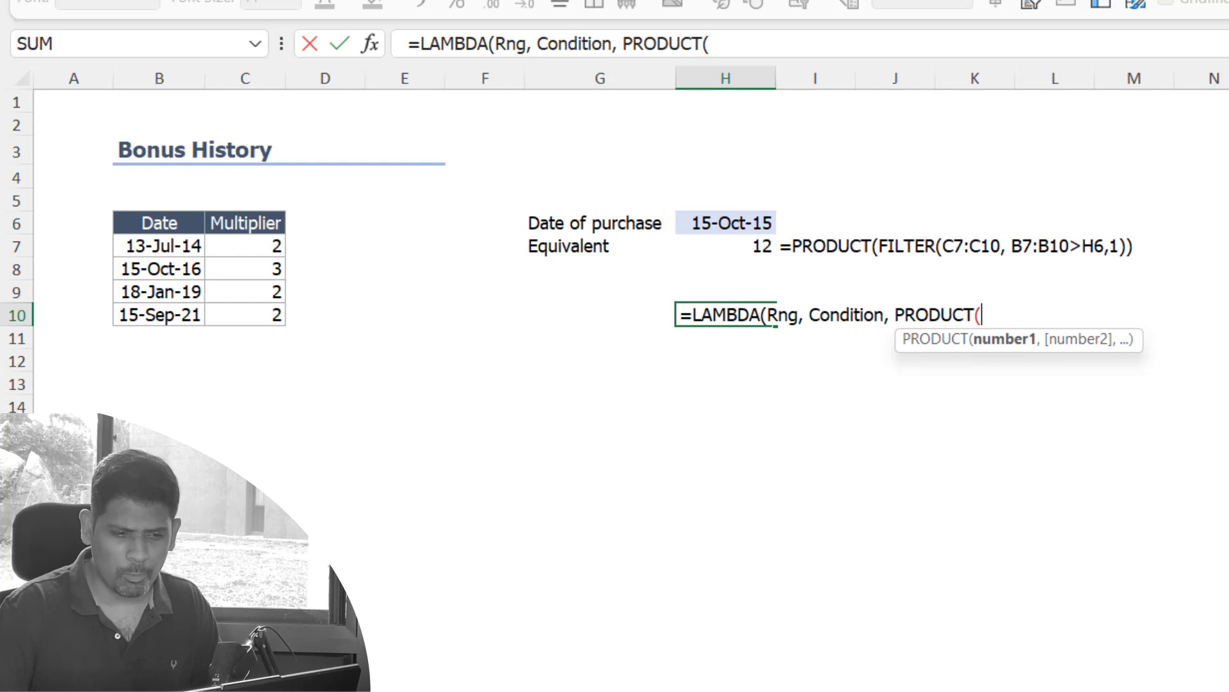
type("Filter")
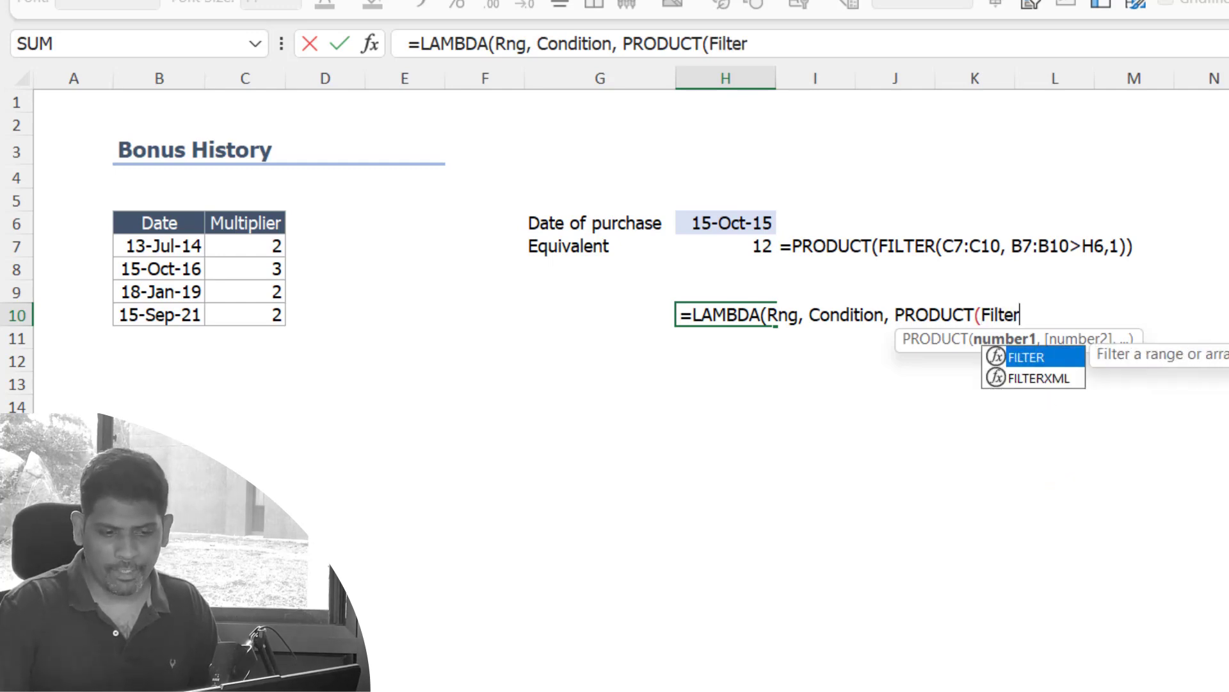
key("Tab")
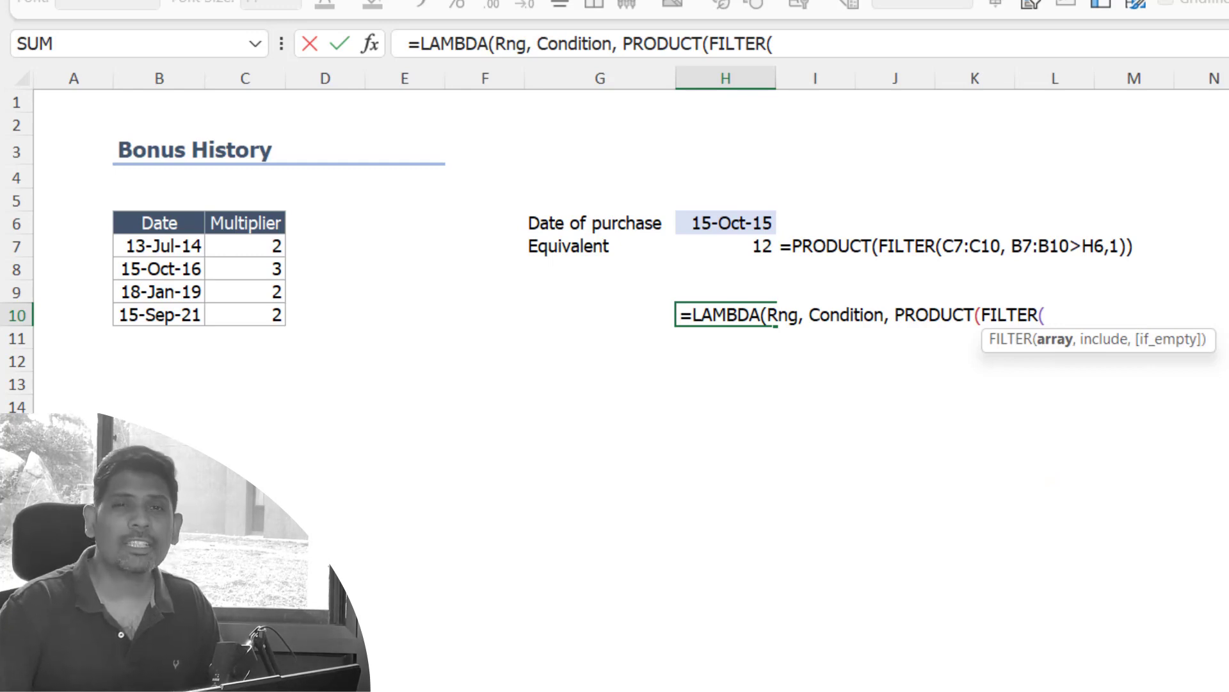
type("Rng,")
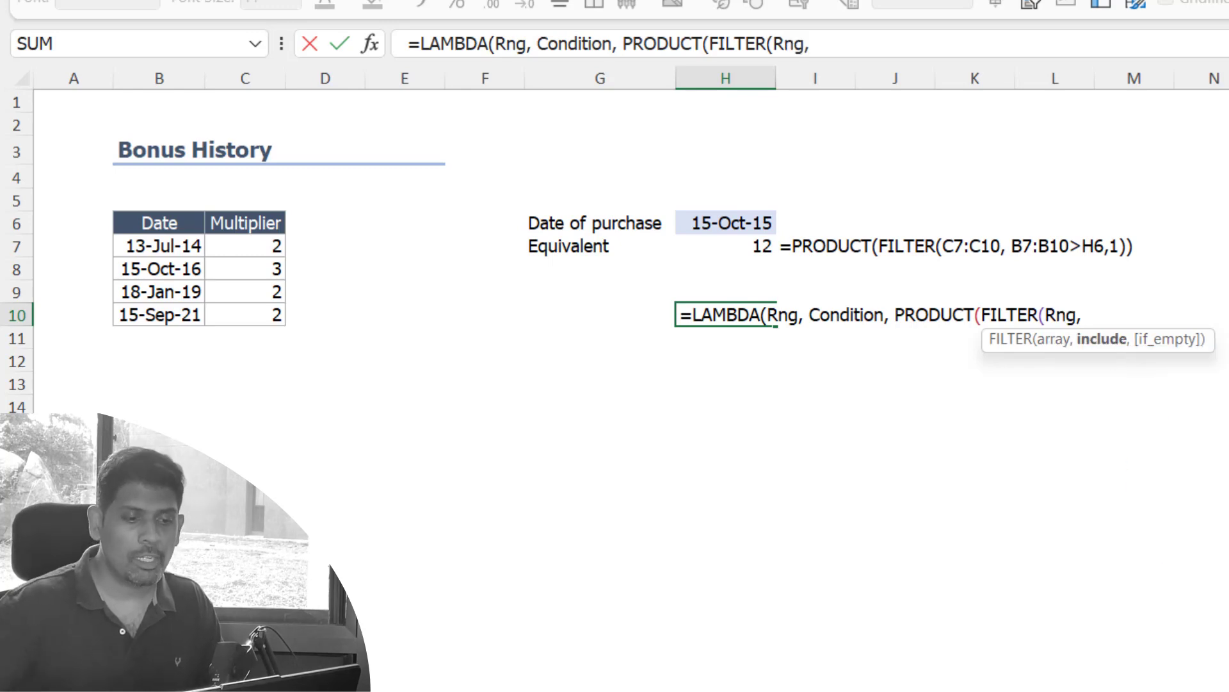
double_click(1046, 315)
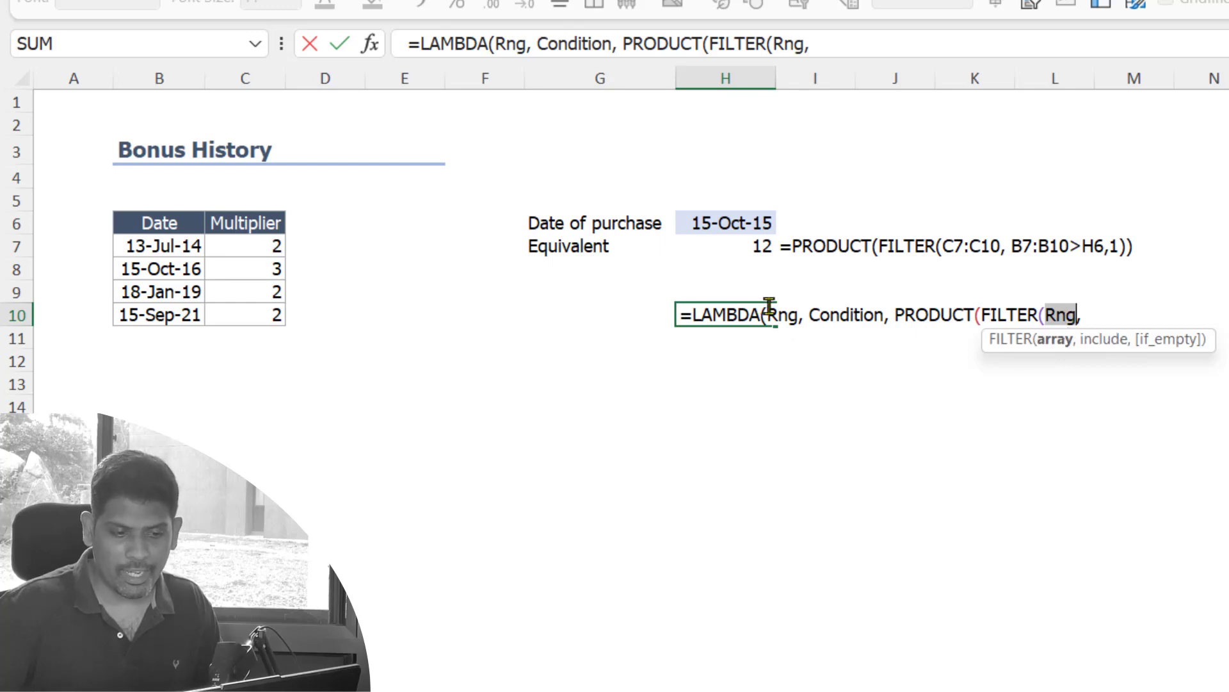
left_click(1084, 315)
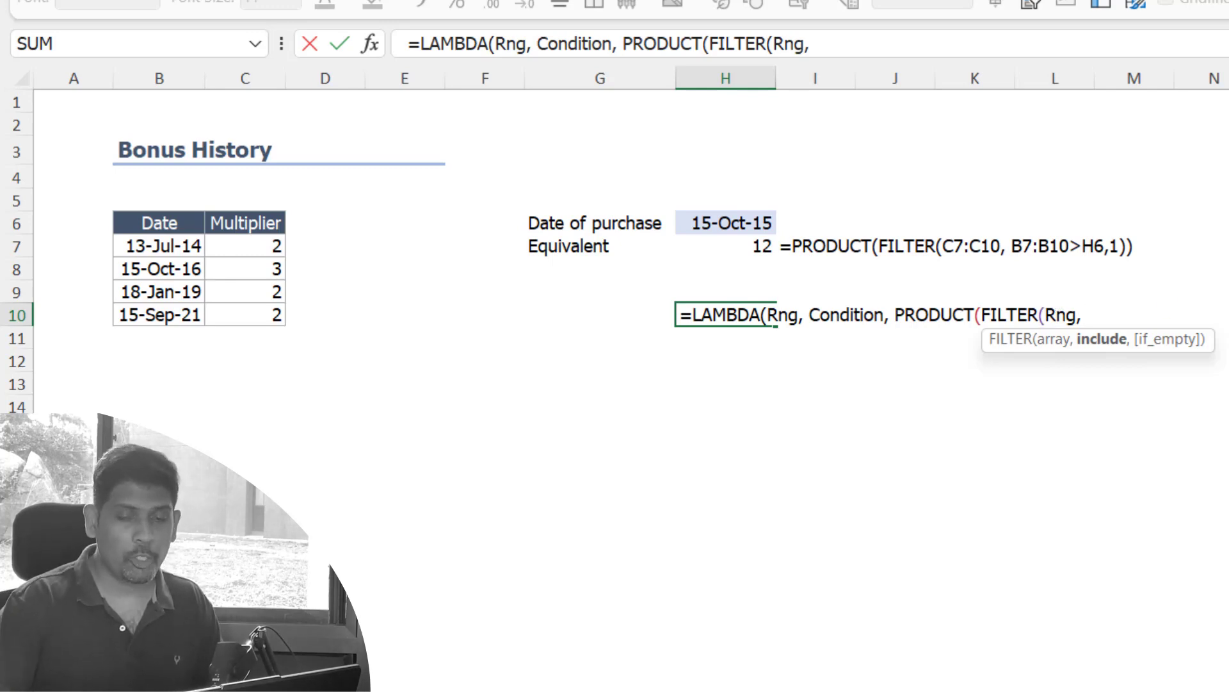
type("Condition")
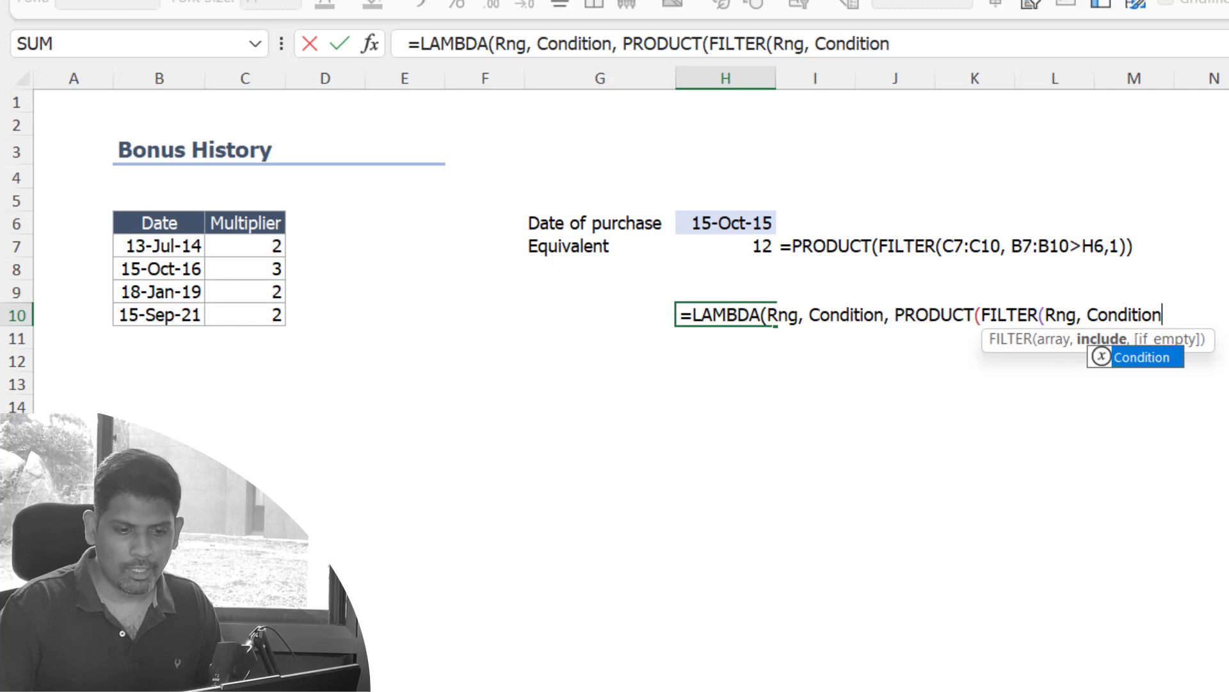
type(",")
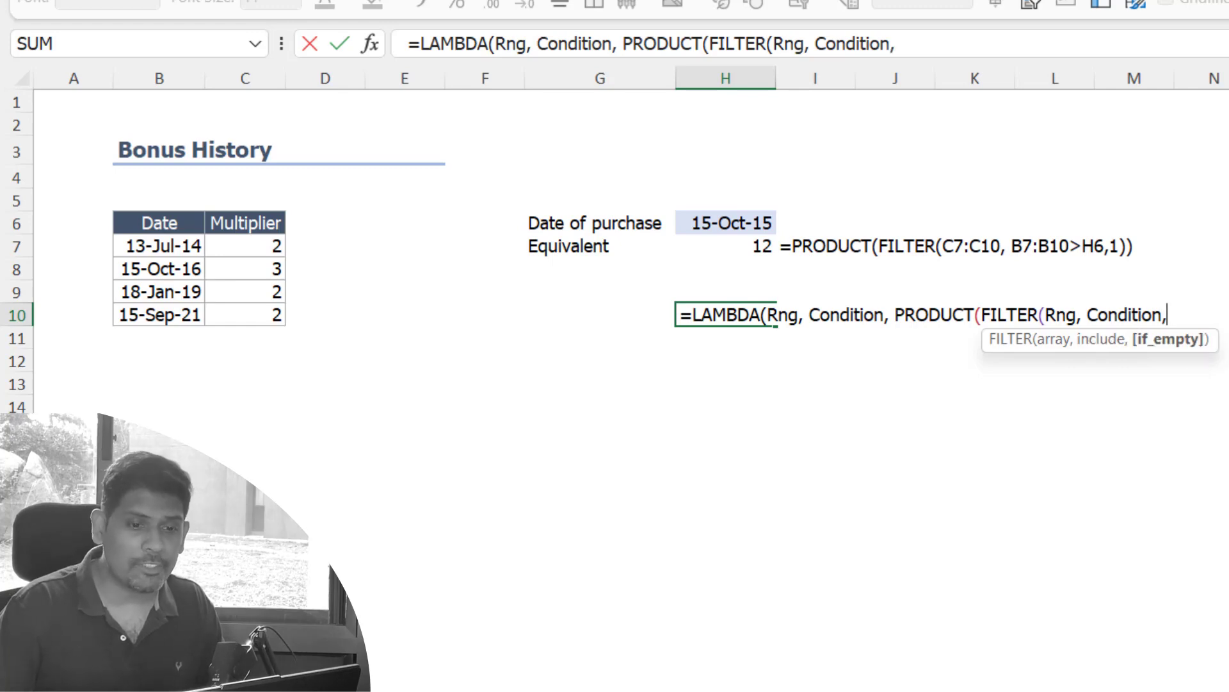
type(" 1")
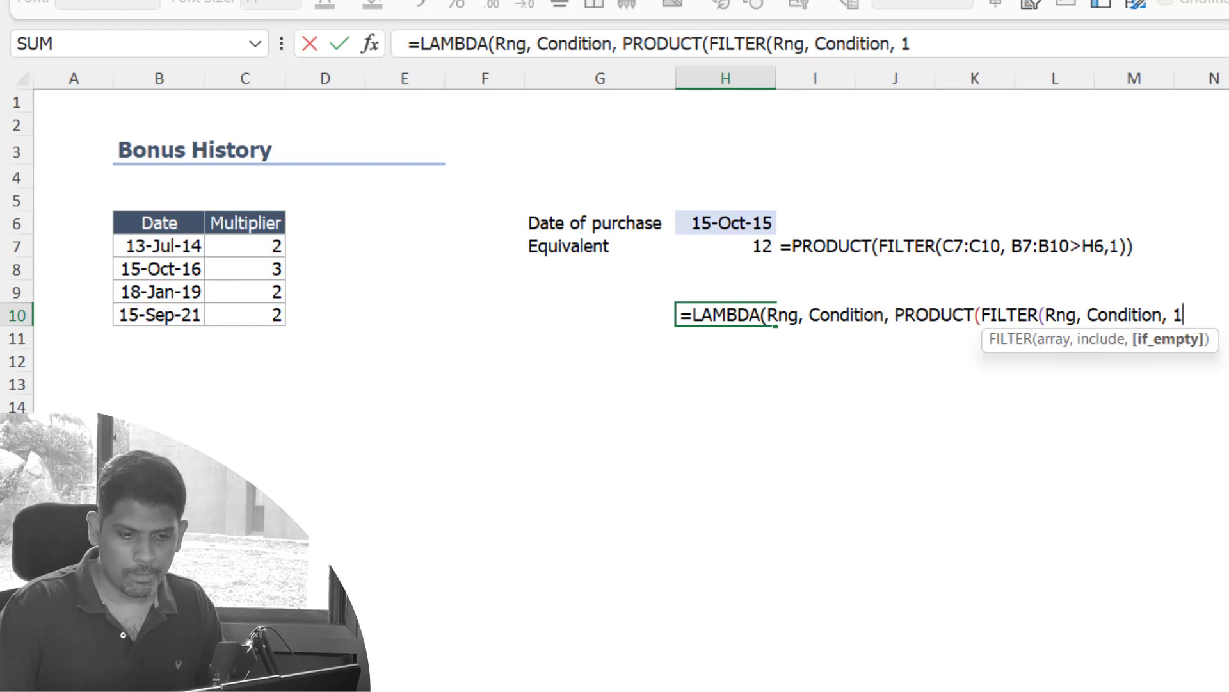
type(")")
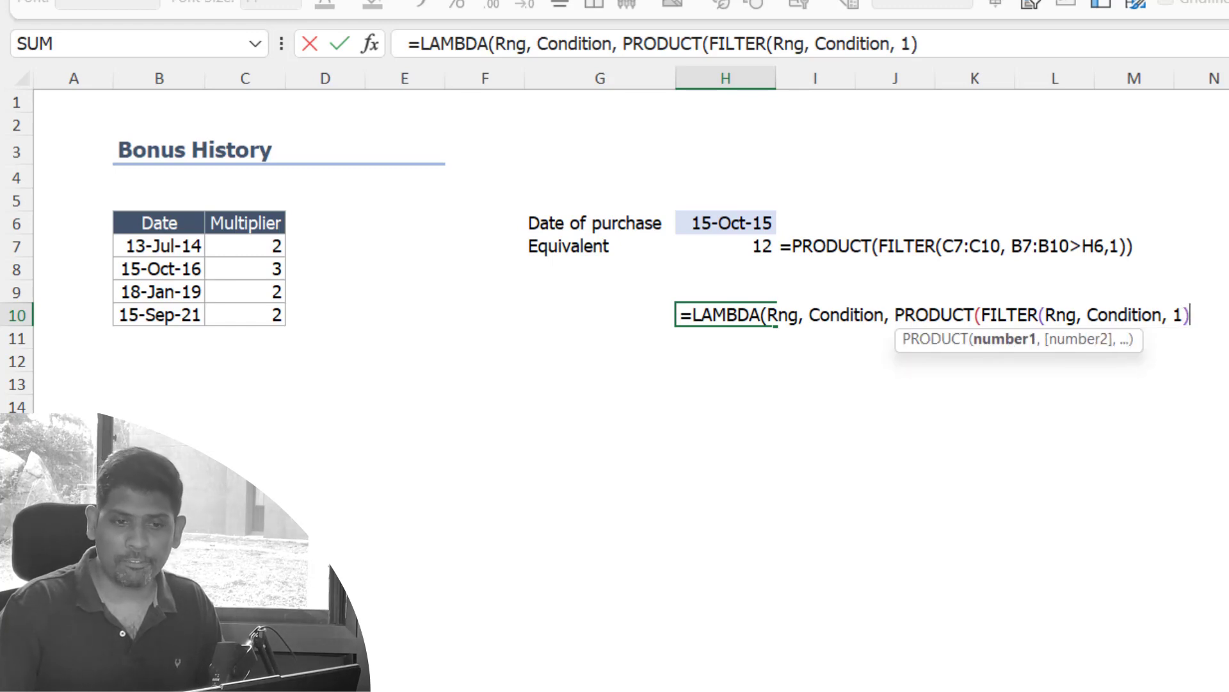
type(")")
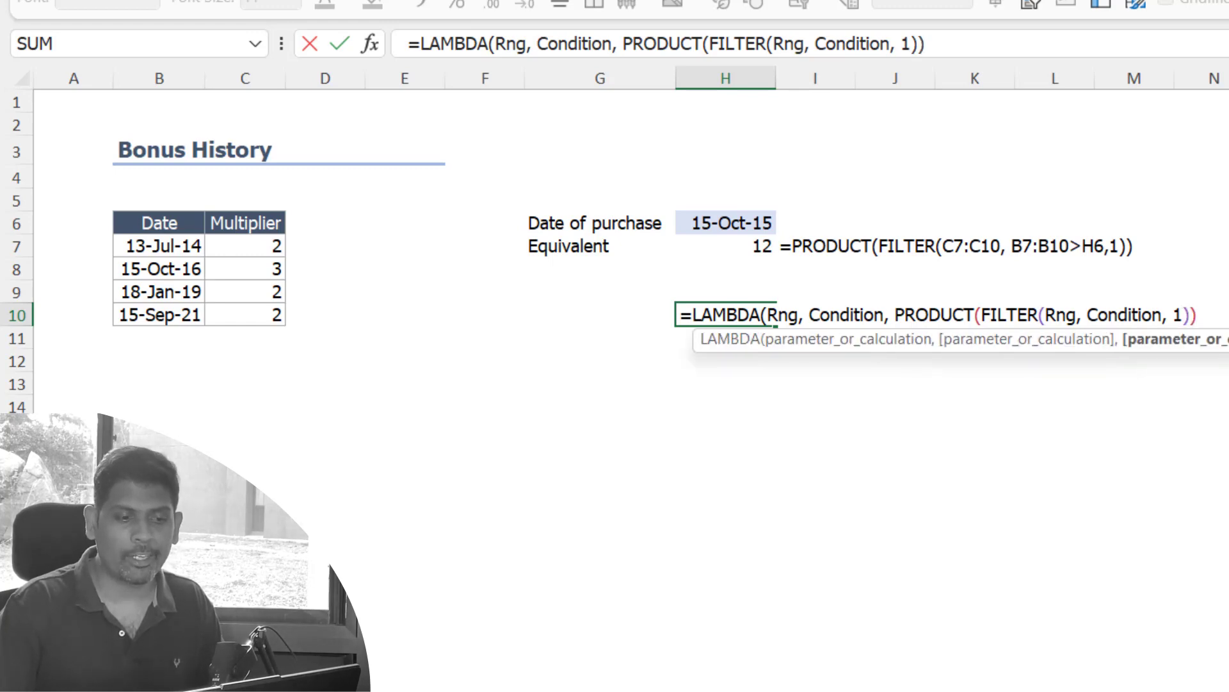
type(")")
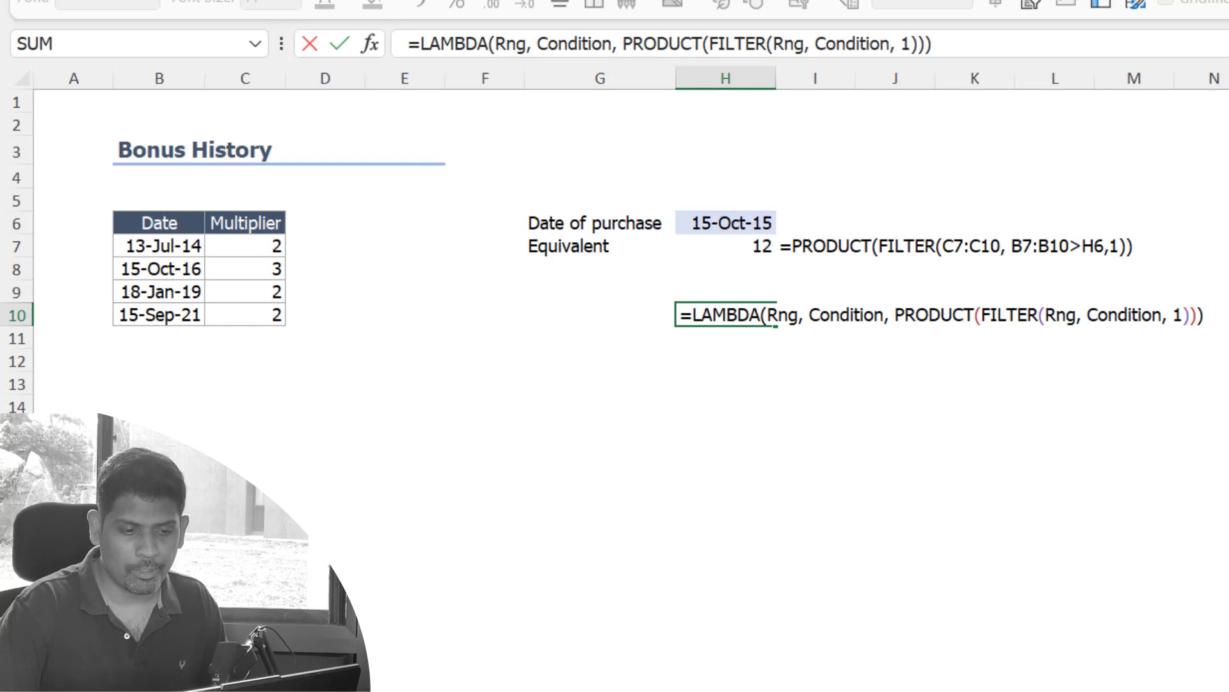
key("Return")
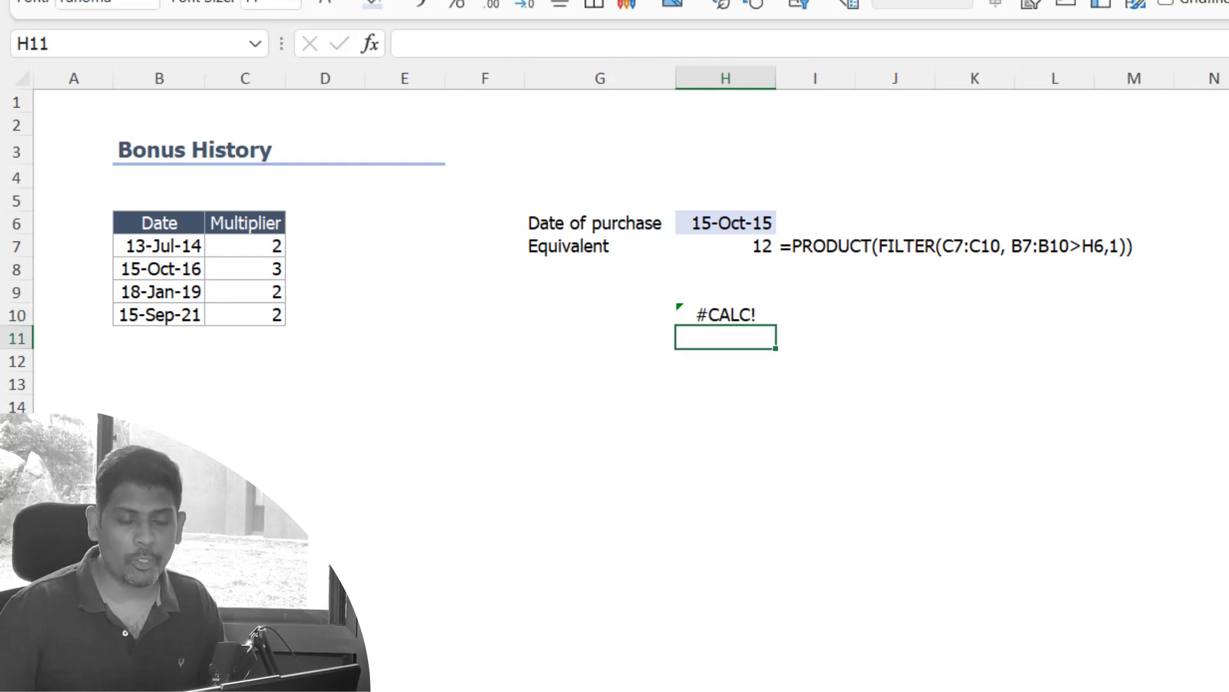
key("Up")
Step: Test the H10 LAMBDA inline by calling it with (C7:C10, B7:B10>H6)
key("F2")
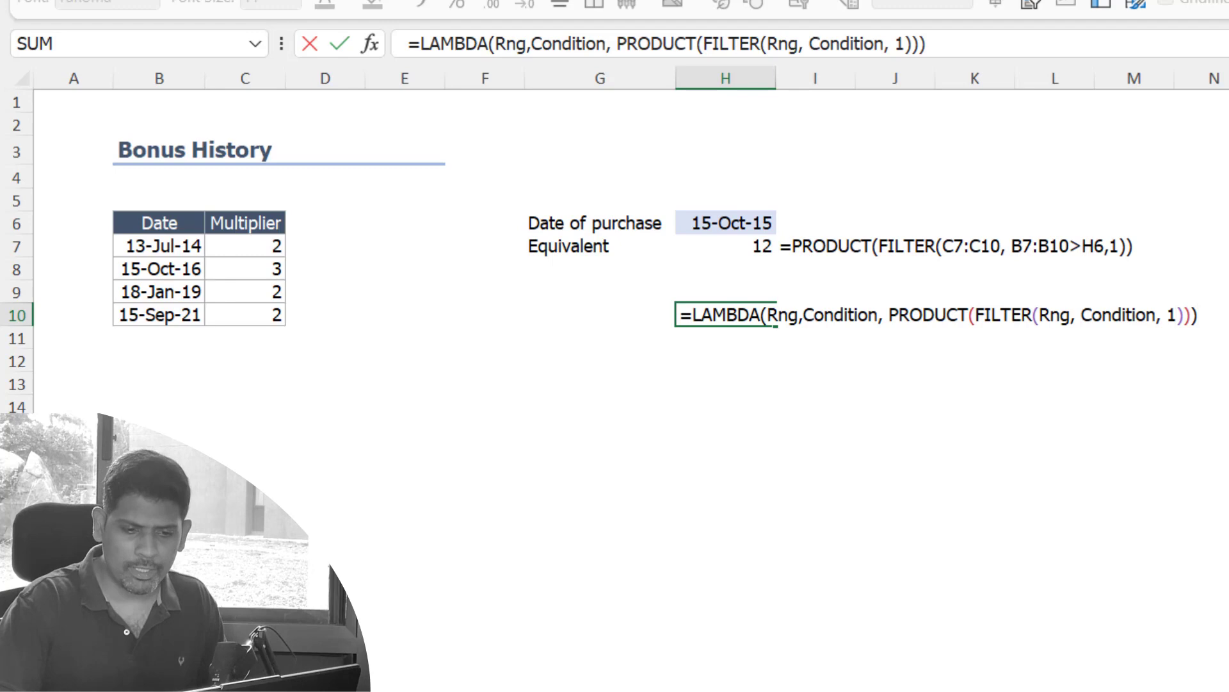
type("(")
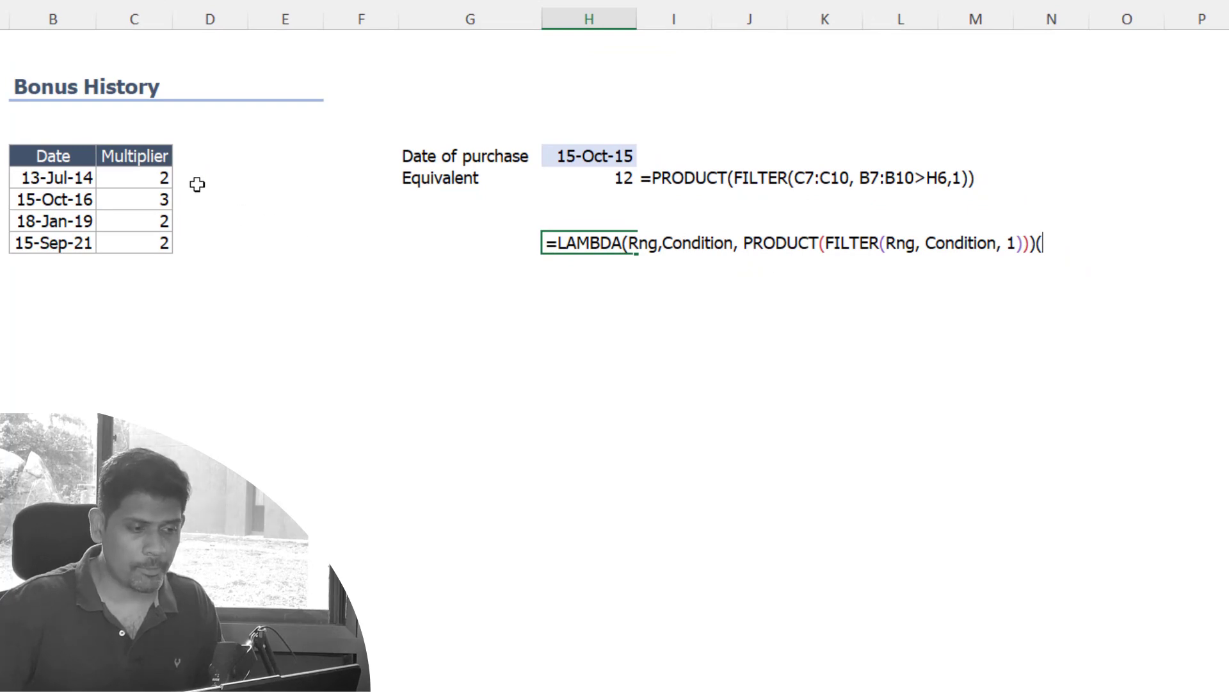
left_click_drag(159, 179, 152, 242)
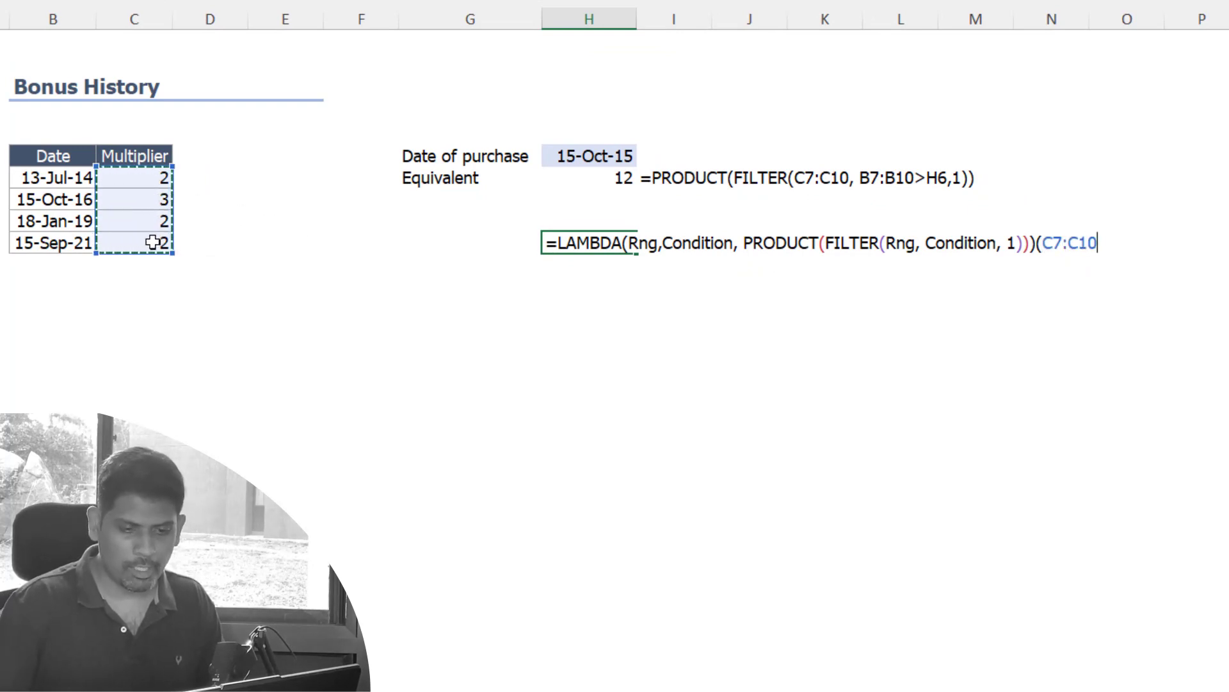
type(",")
left_click_drag(29, 177, 41, 240)
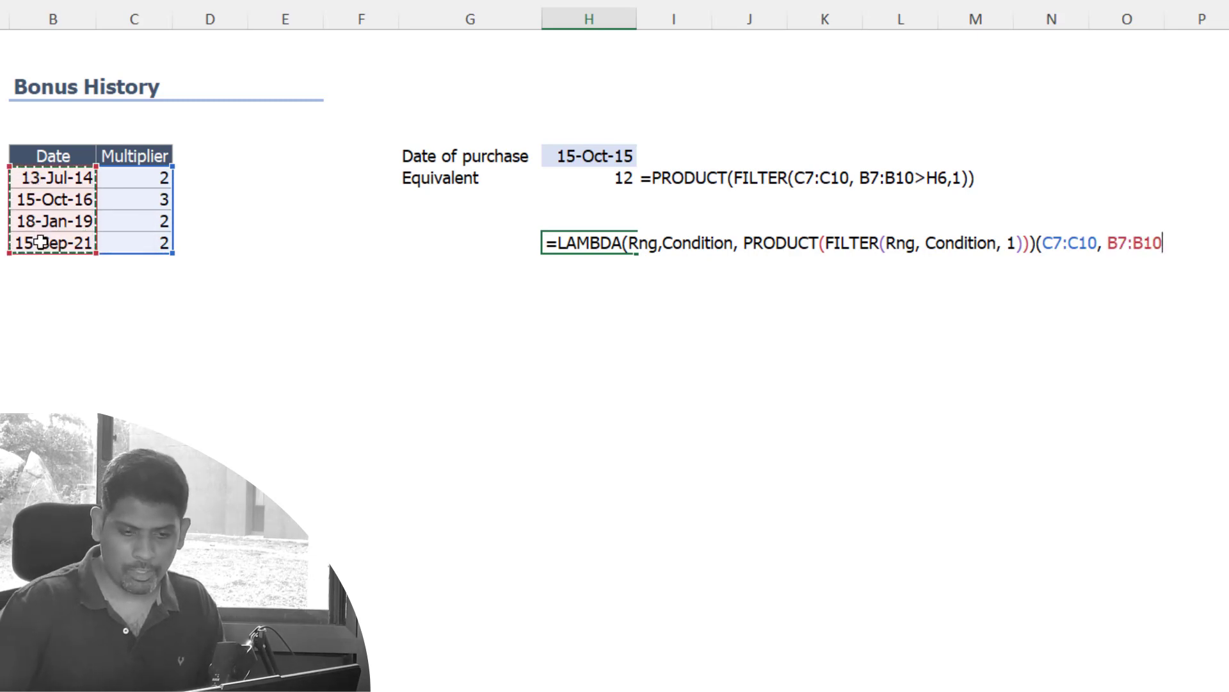
type(">")
left_click(563, 155)
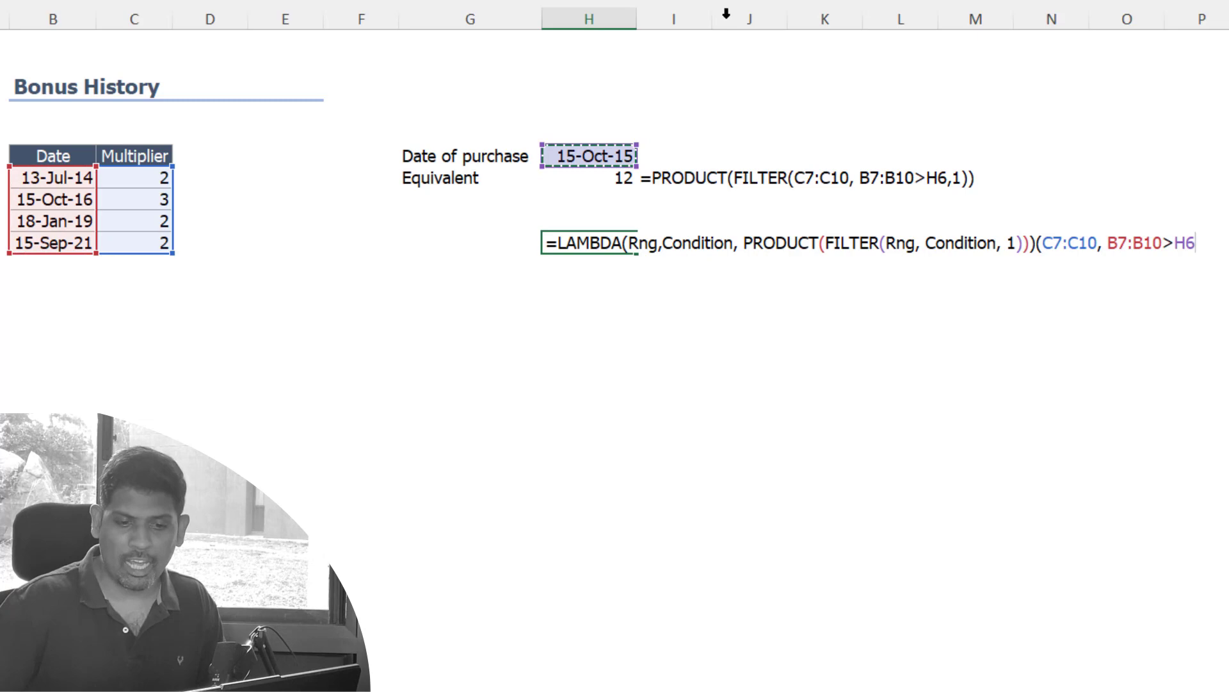
type(")")
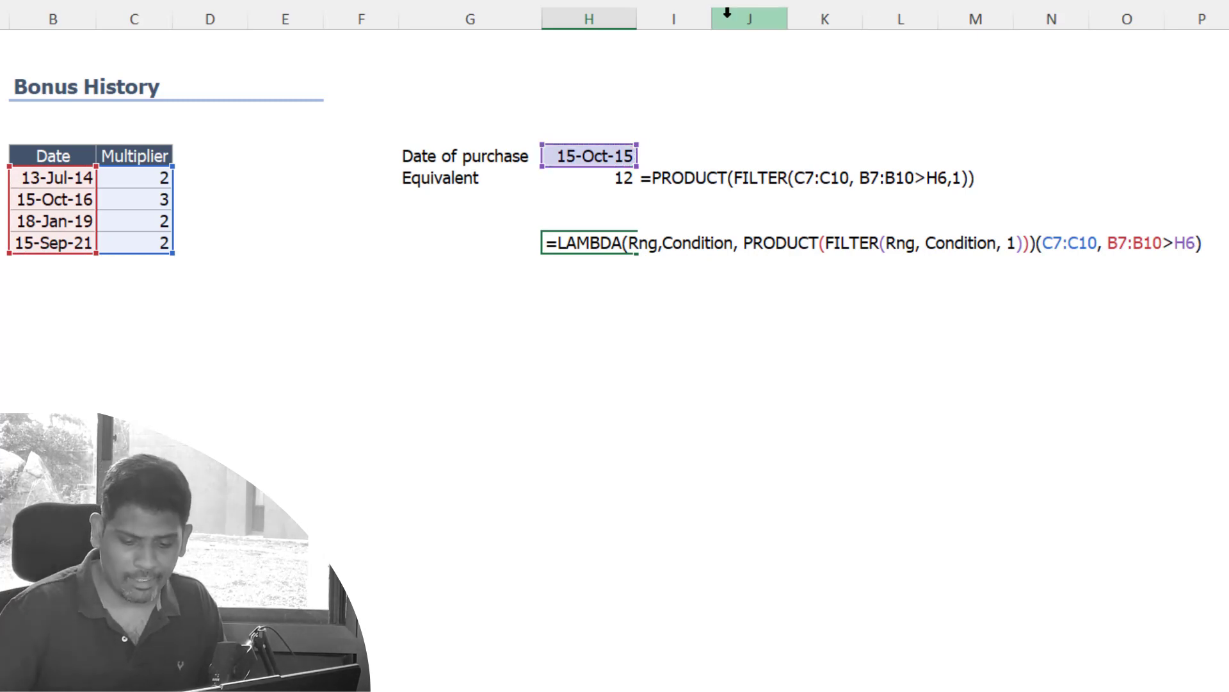
key("Return")
key("Up")
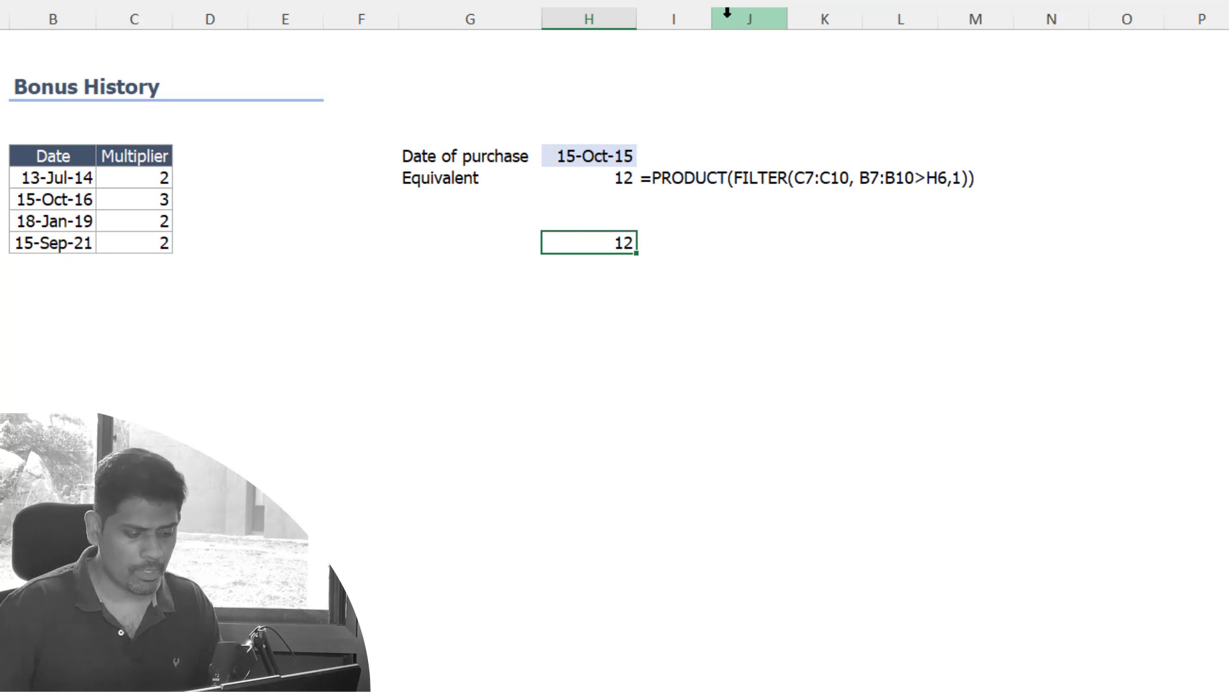
Step: Change the purchase date to 15-Oct-13 so both results read 24
key("Up")
key("Up")
key("Up")
key("Up")
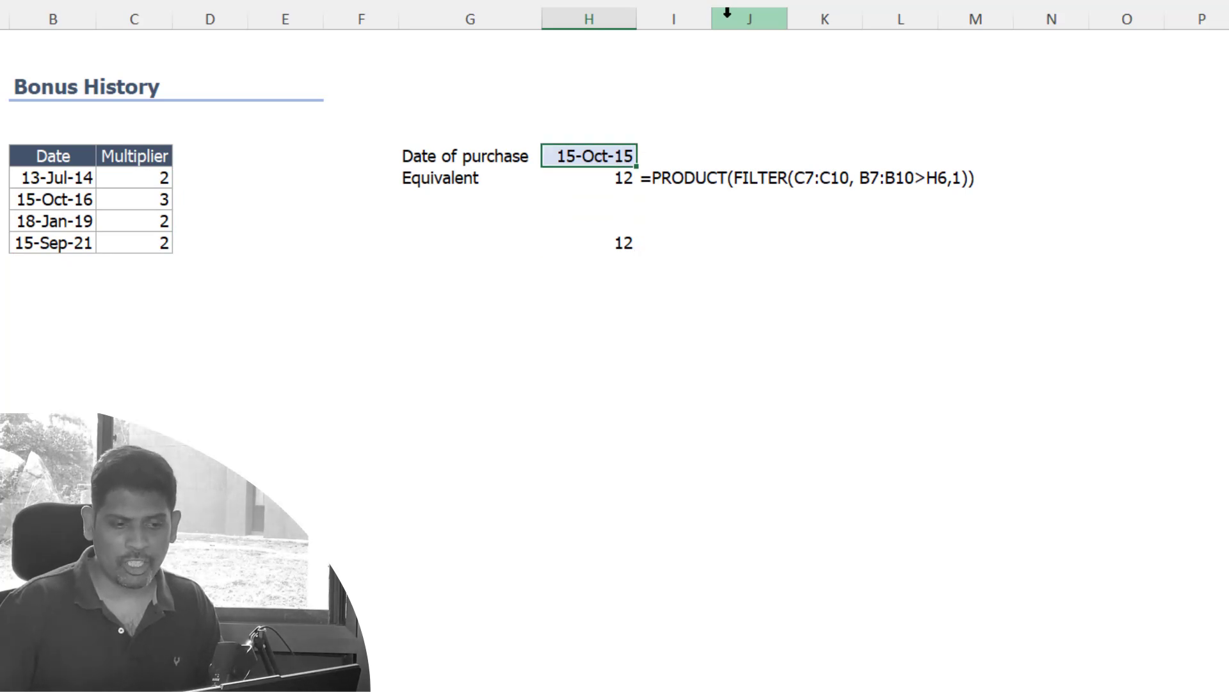
key("F2")
type("3")
key("Return")
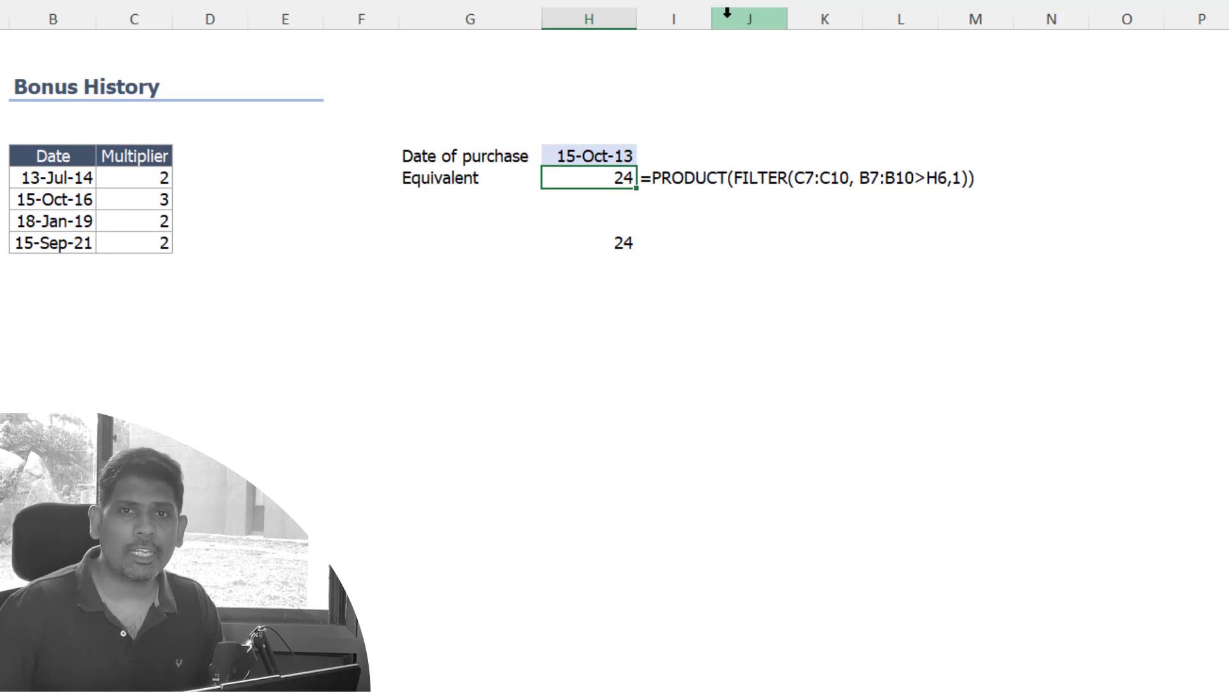
key("Down")
key("Down")
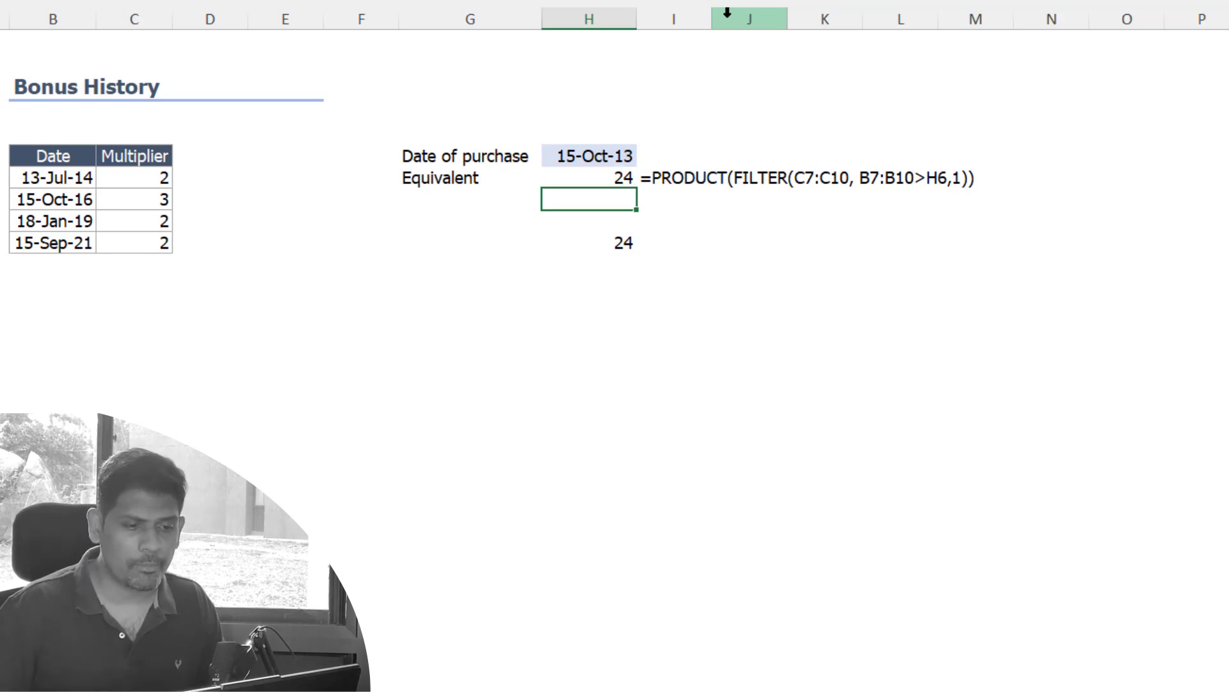
Step: Remove the (C7:C10, B7:B10>H6) test call from H10, leaving #CALC!
key("F2")
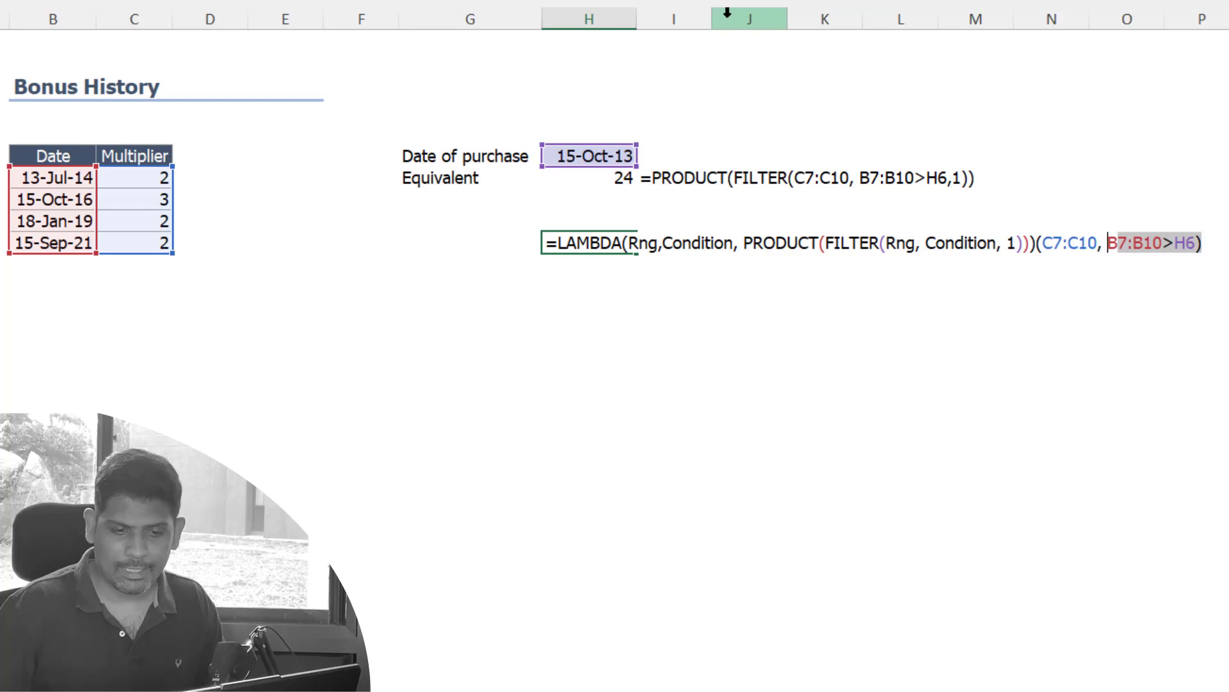
key("shift+Left")
key("shift+Left")
key("shift+Left")
key("shift+Left")
key("shift+Left")
key("shift+Left")
key("shift+Left")
key("shift+Left")
key("BackSpace")
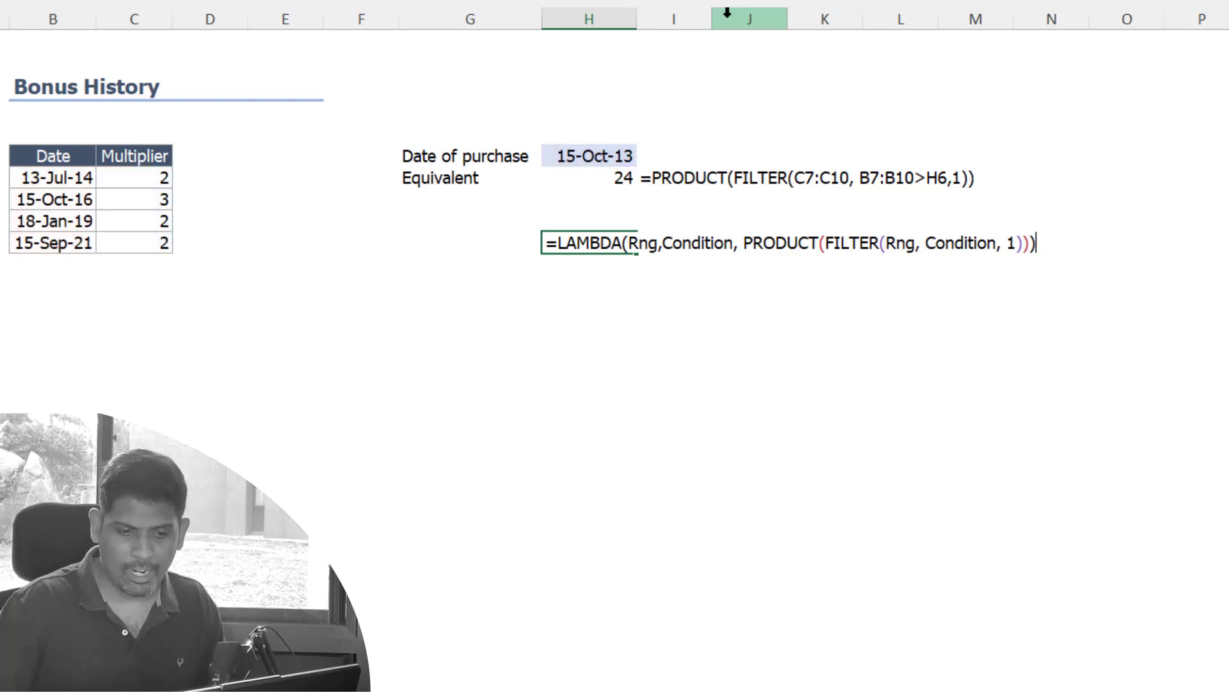
key("Return")
key("Up")
Step: Select the full LAMBDA formula text in H10 for copying and switch to the Formulas ribbon
key("F2")
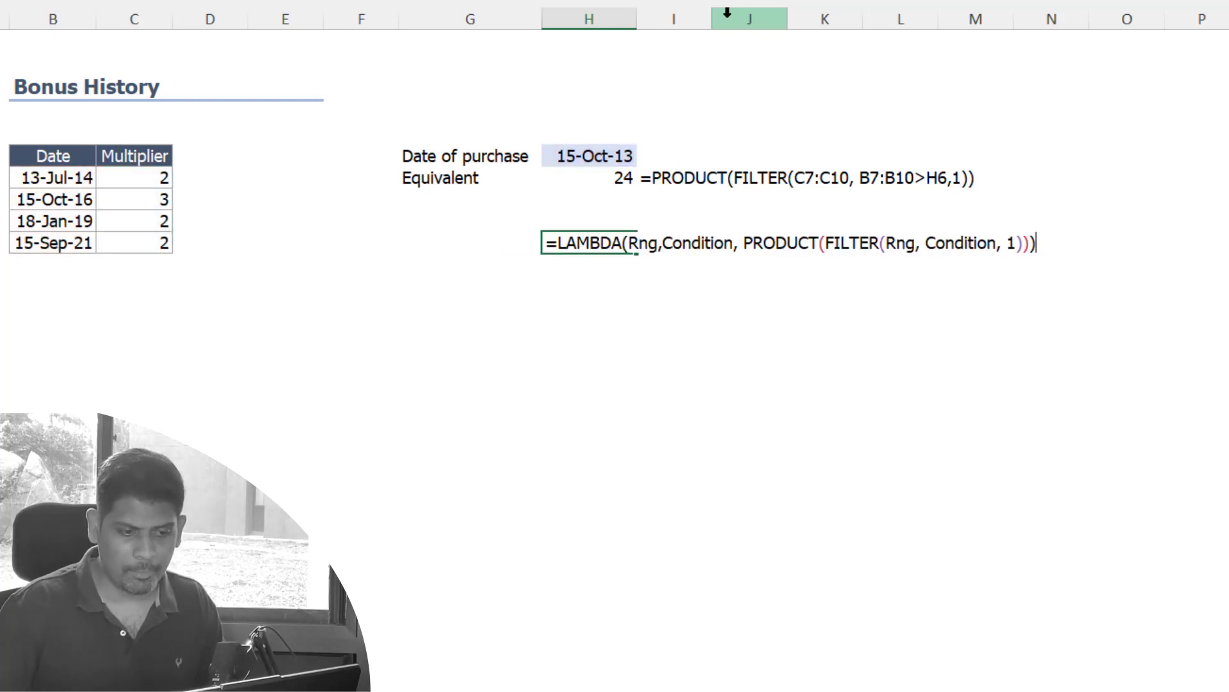
key("shift+Home")
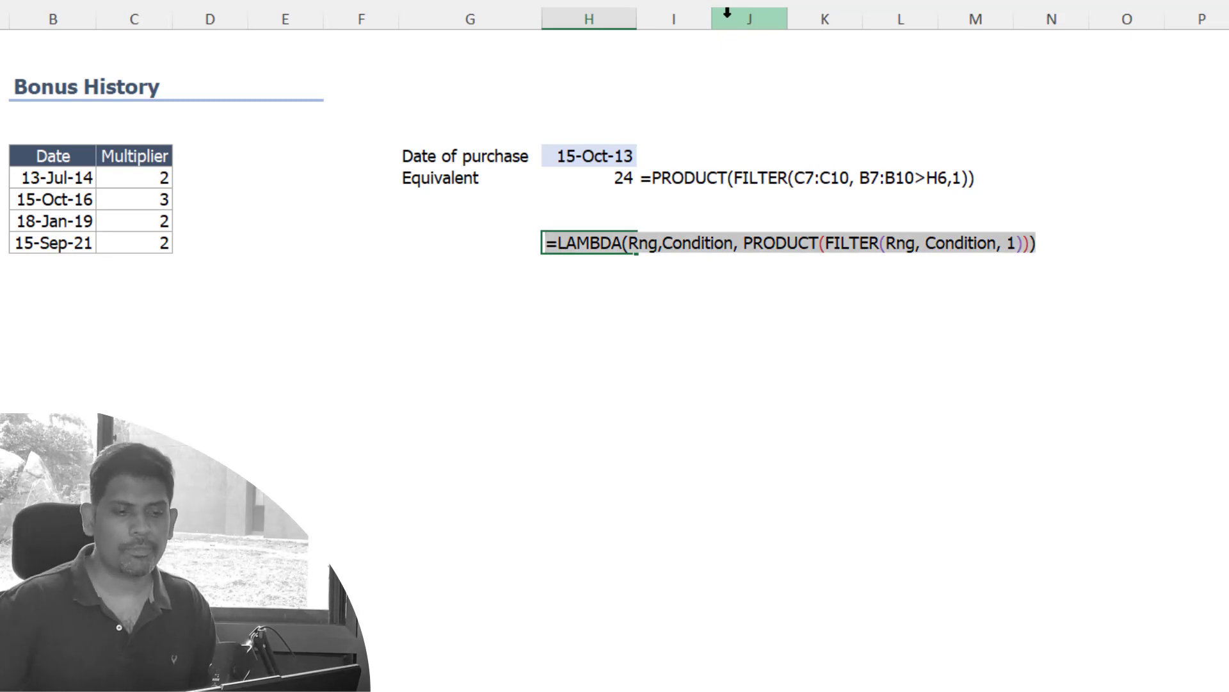
key("Escape")
key("alt+m")
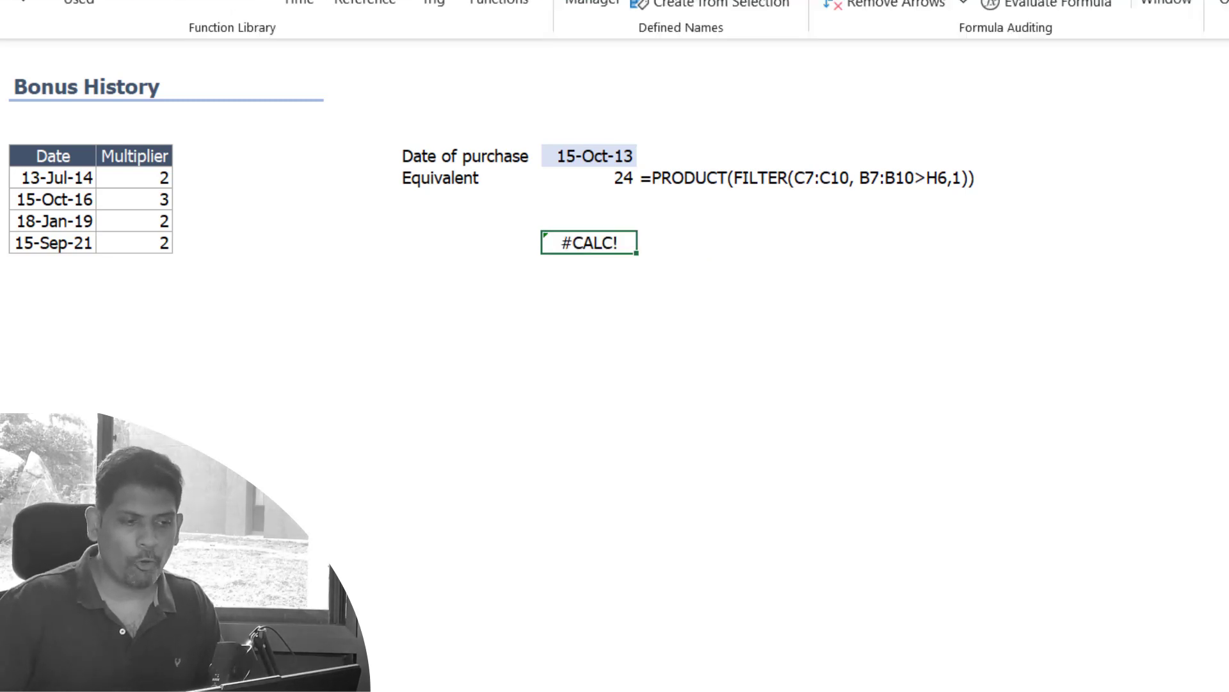
Step: Define the workbook name ProductIF referring to the LAMBDA formula, then close Name Manager
key("n")
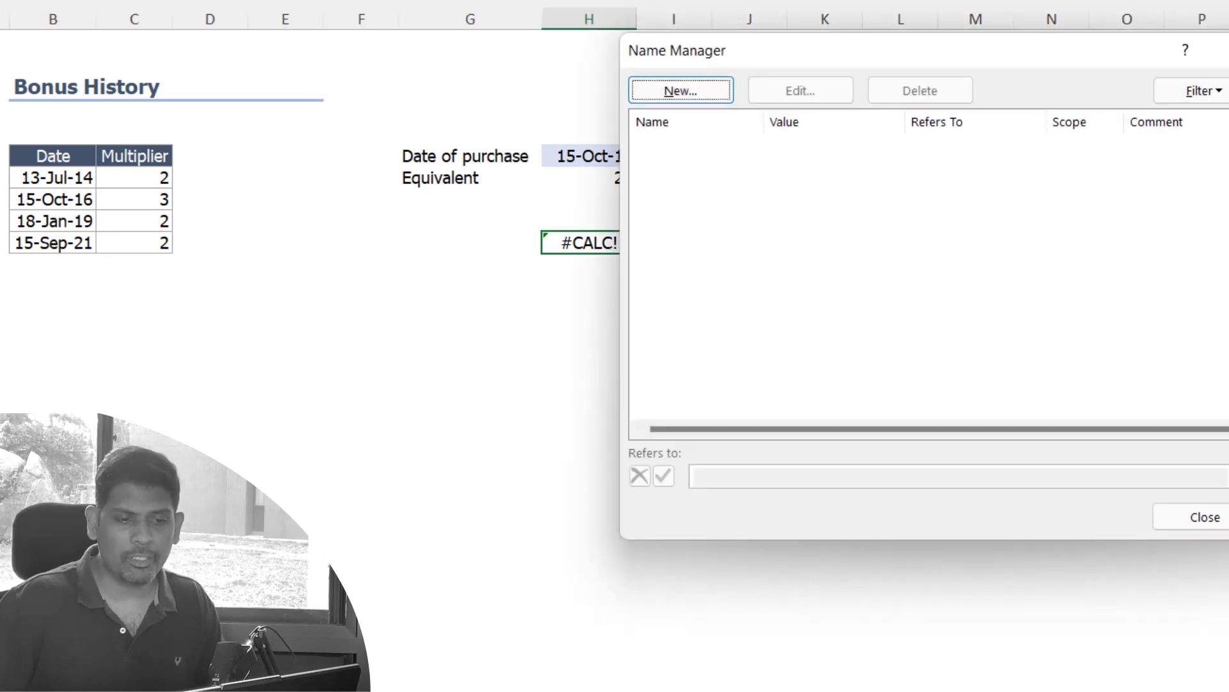
left_click(672, 96)
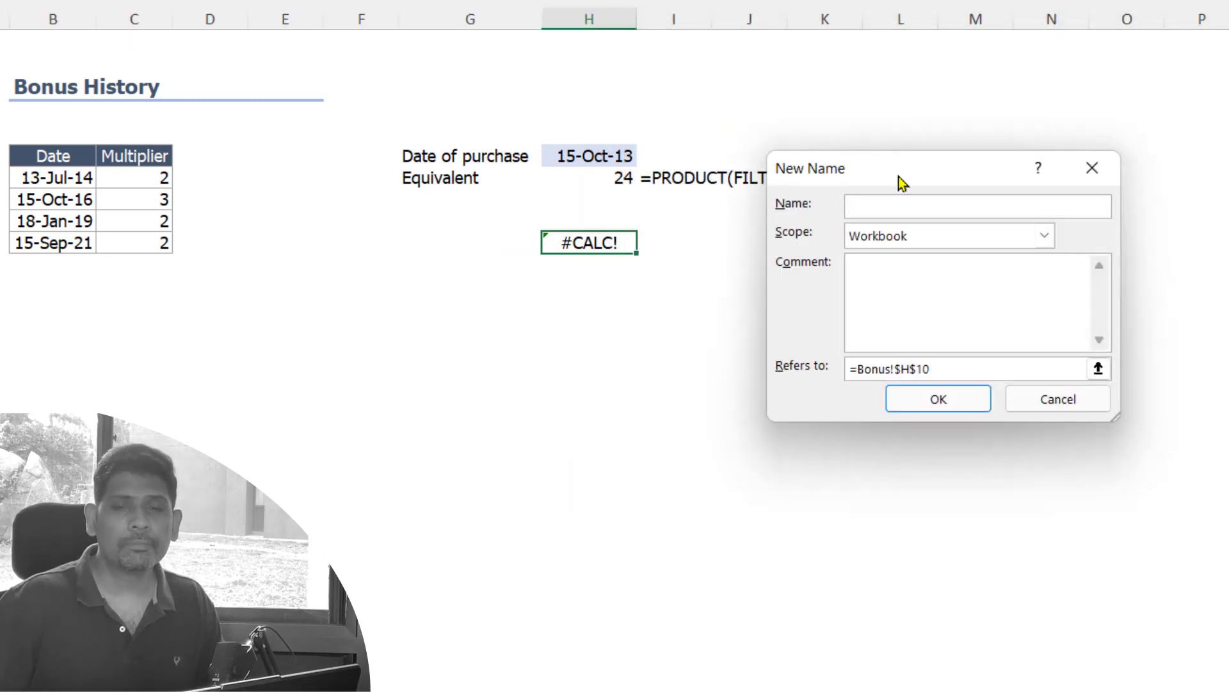
left_click_drag(900, 185, 810, 178)
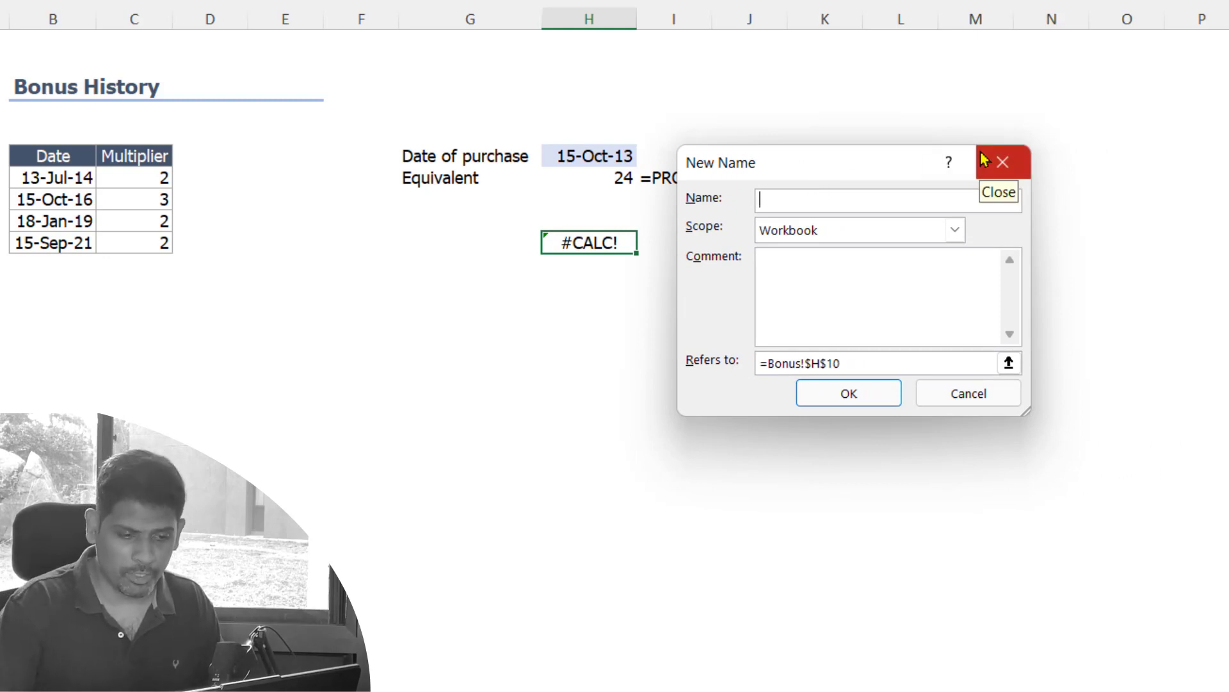
type("ProductIF")
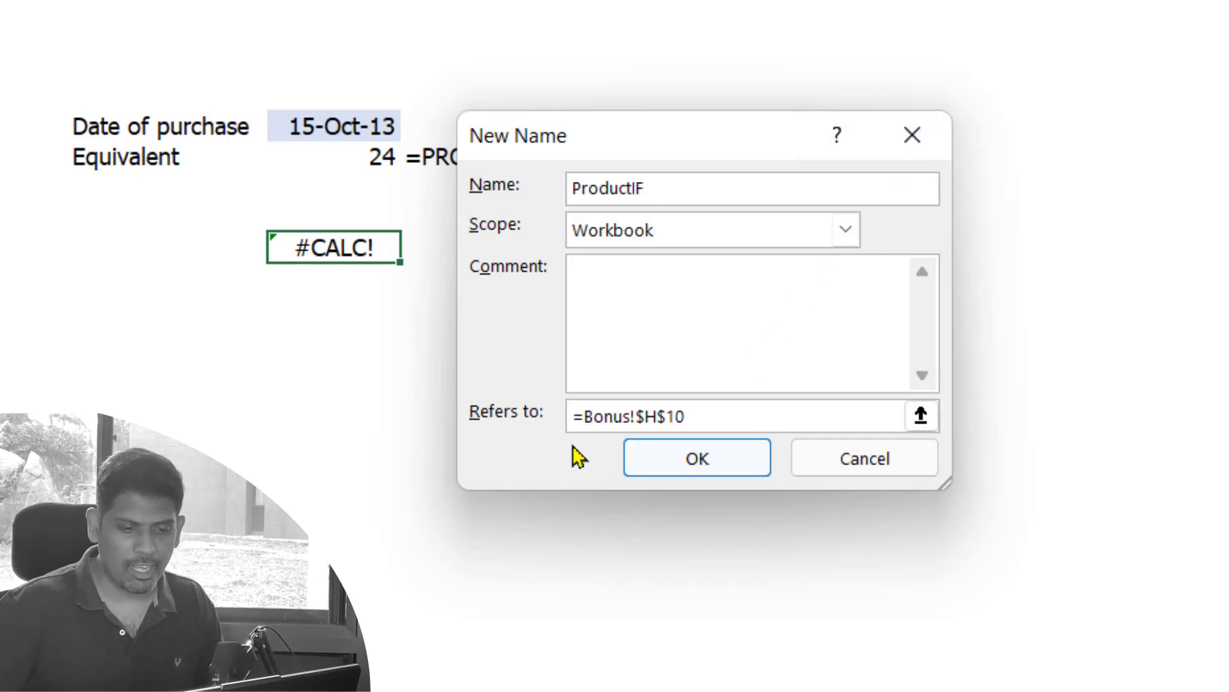
left_click(651, 415)
key("ctrl+a")
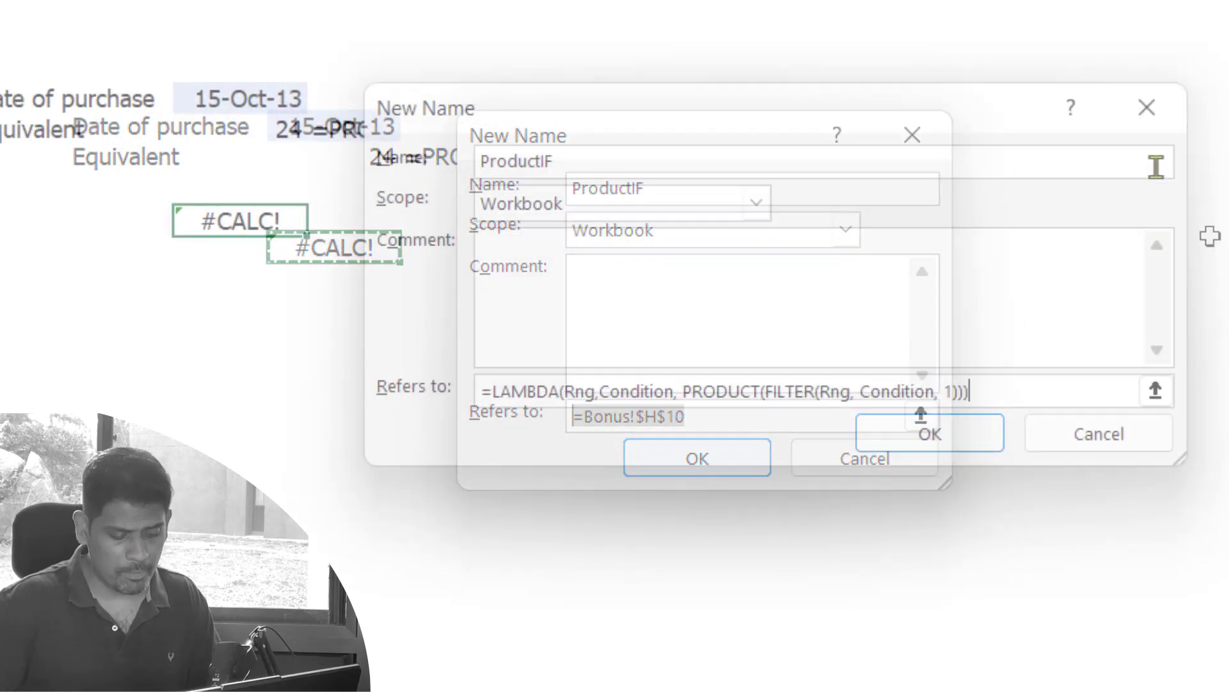
left_click(892, 419)
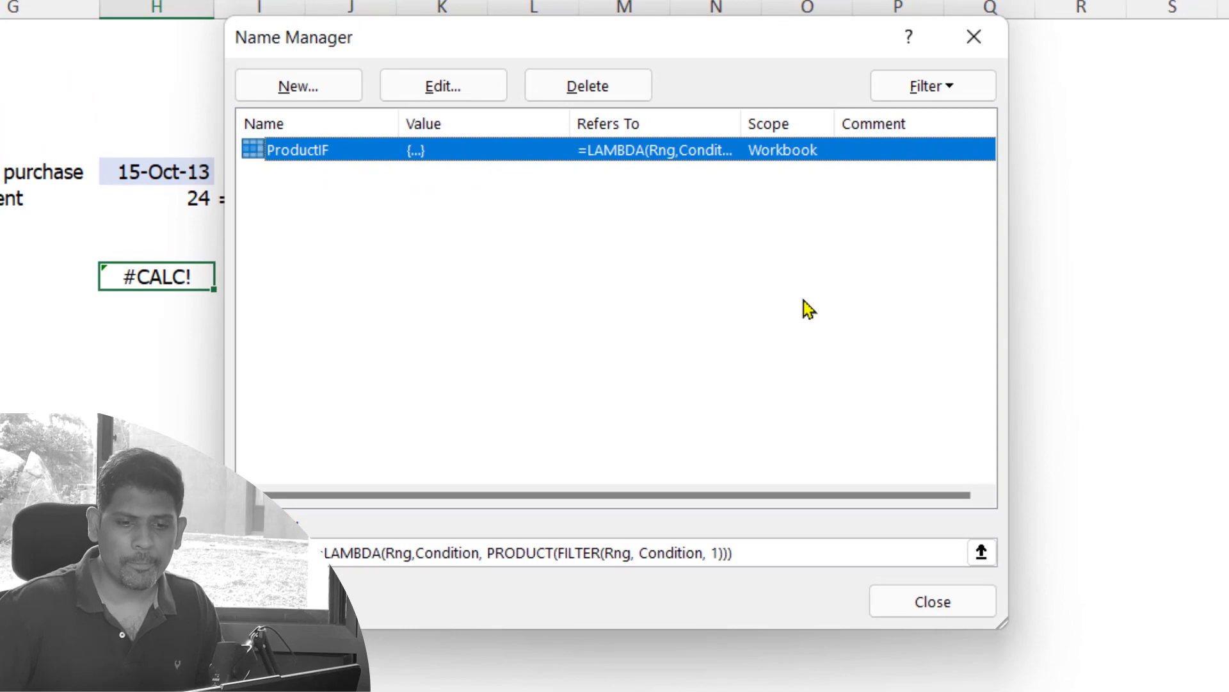
left_click(913, 616)
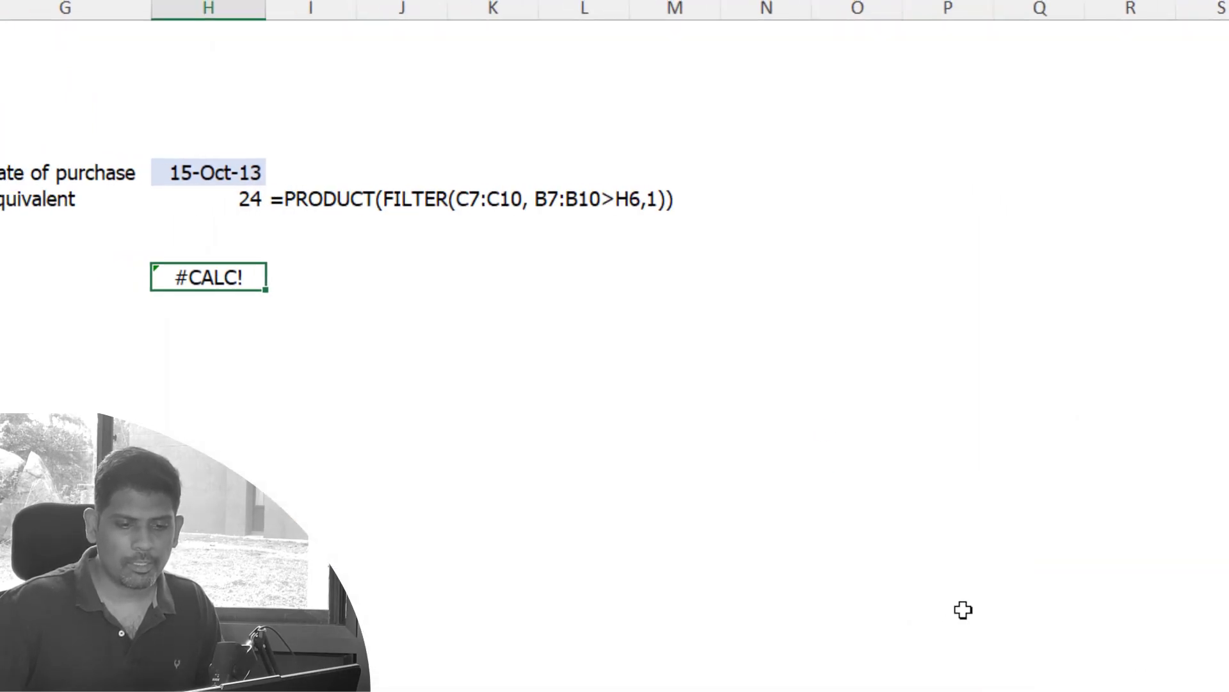
Step: Enter =ProductIF(C7:C10, B7:B10>H6) in H11 so it returns 24, matching the Equivalent result
left_click(687, 308)
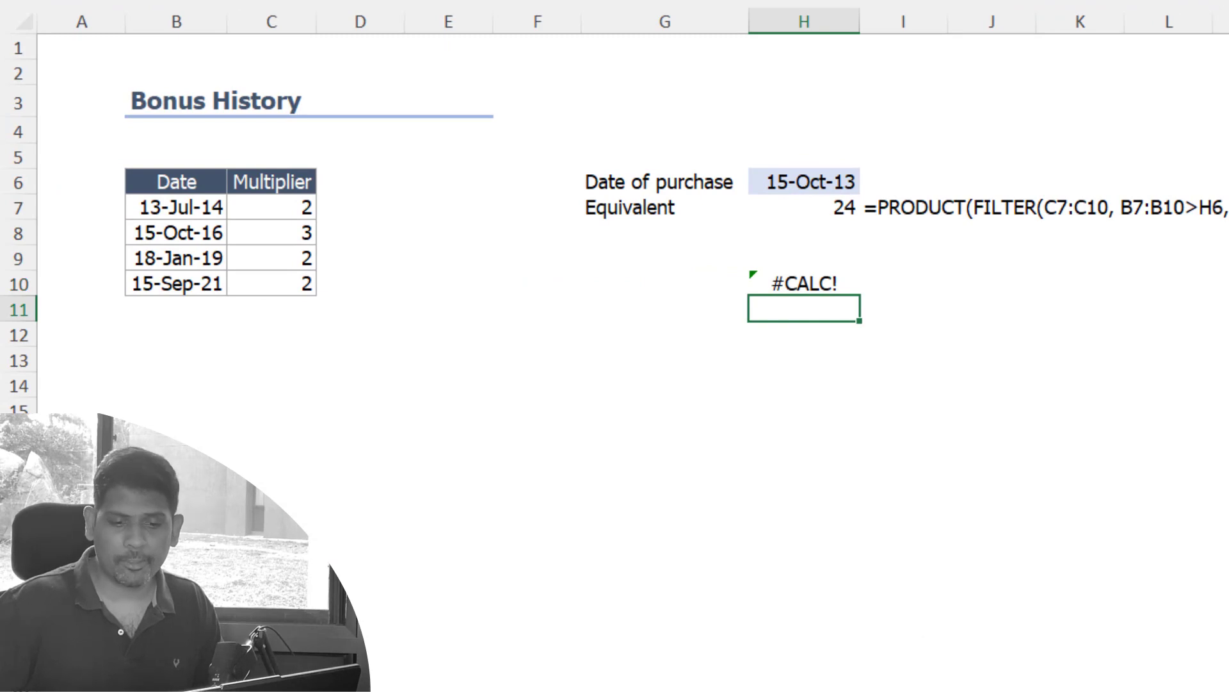
type("=Product")
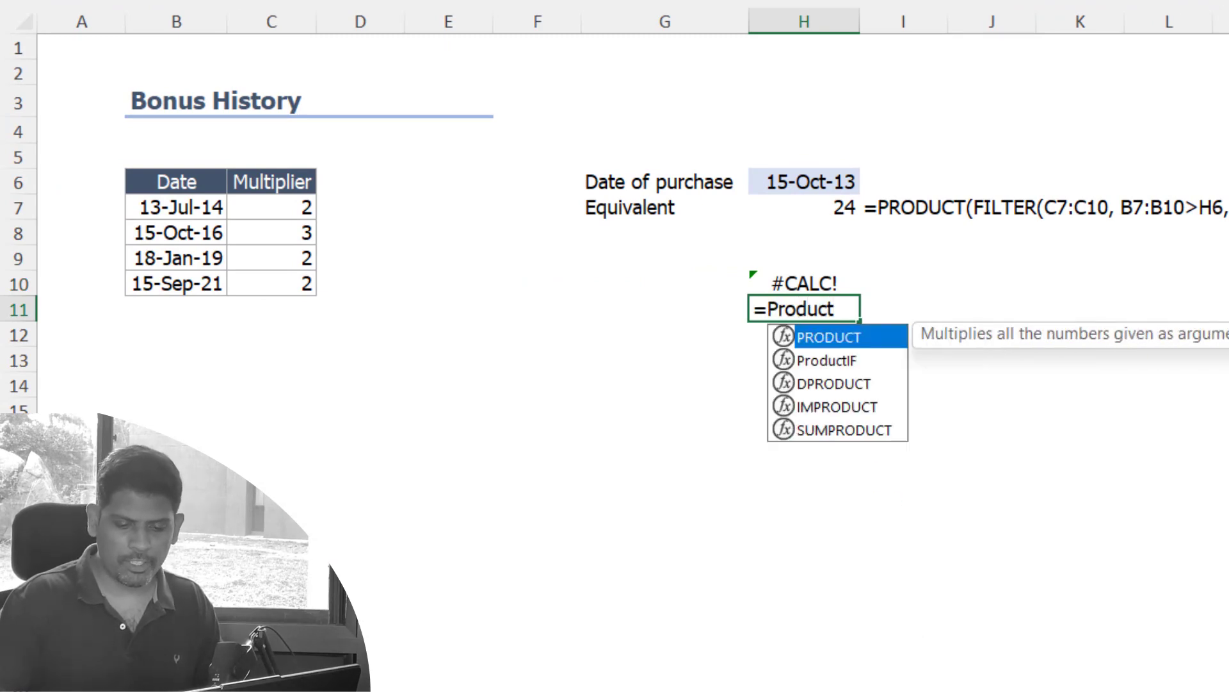
key("Down")
key("Tab")
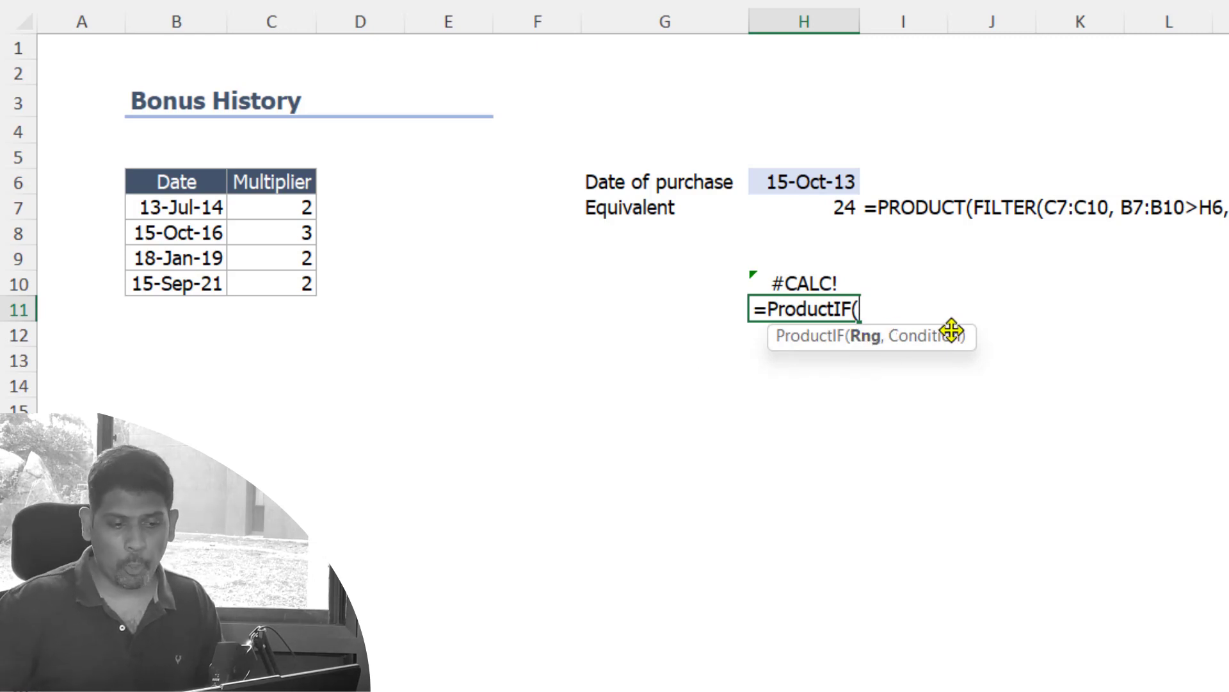
left_click_drag(301, 208, 285, 274)
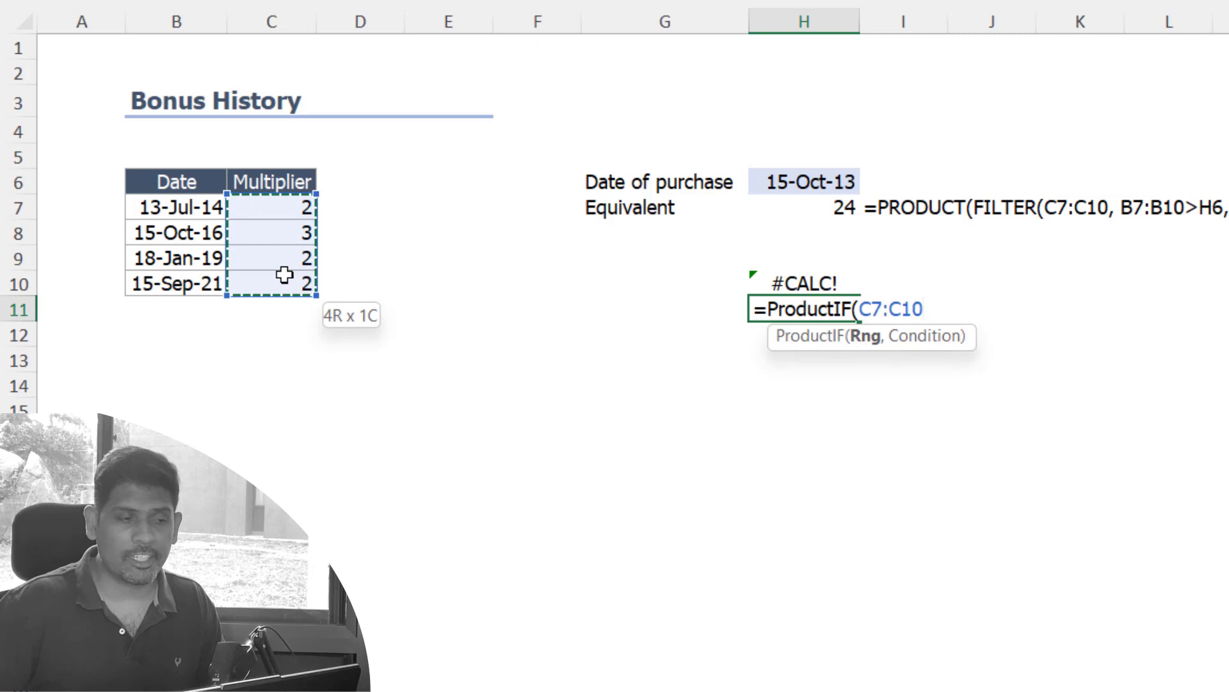
type(",")
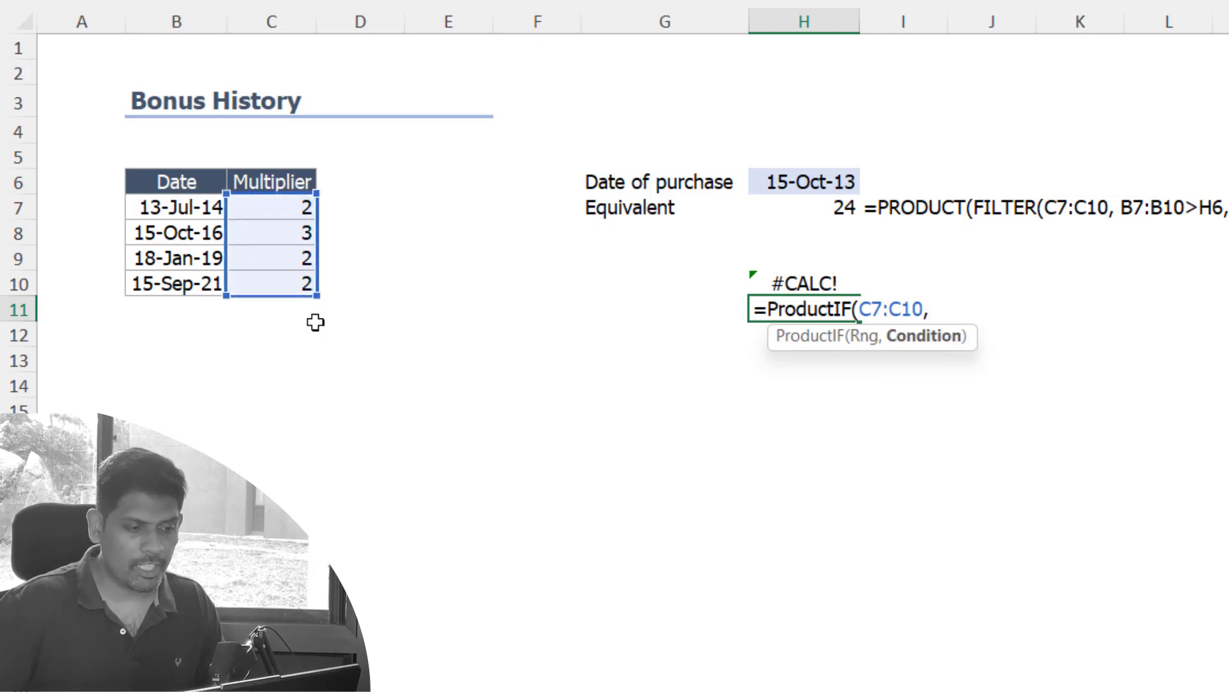
left_click_drag(176, 208, 162, 281)
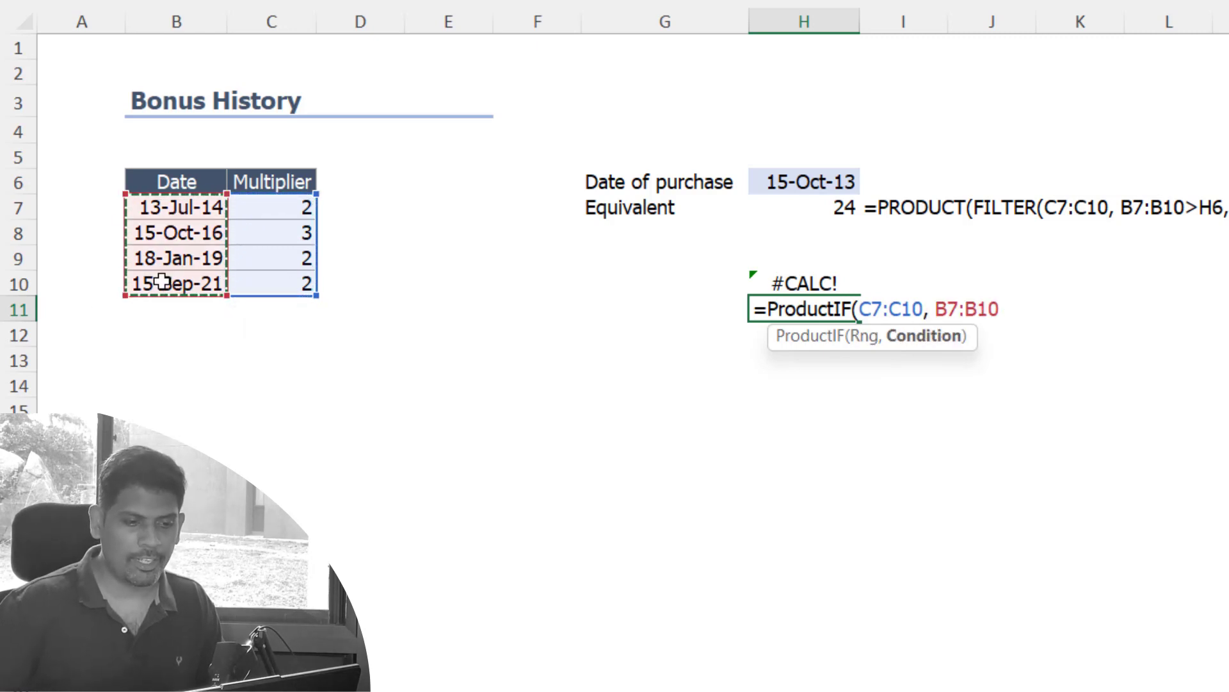
type(">")
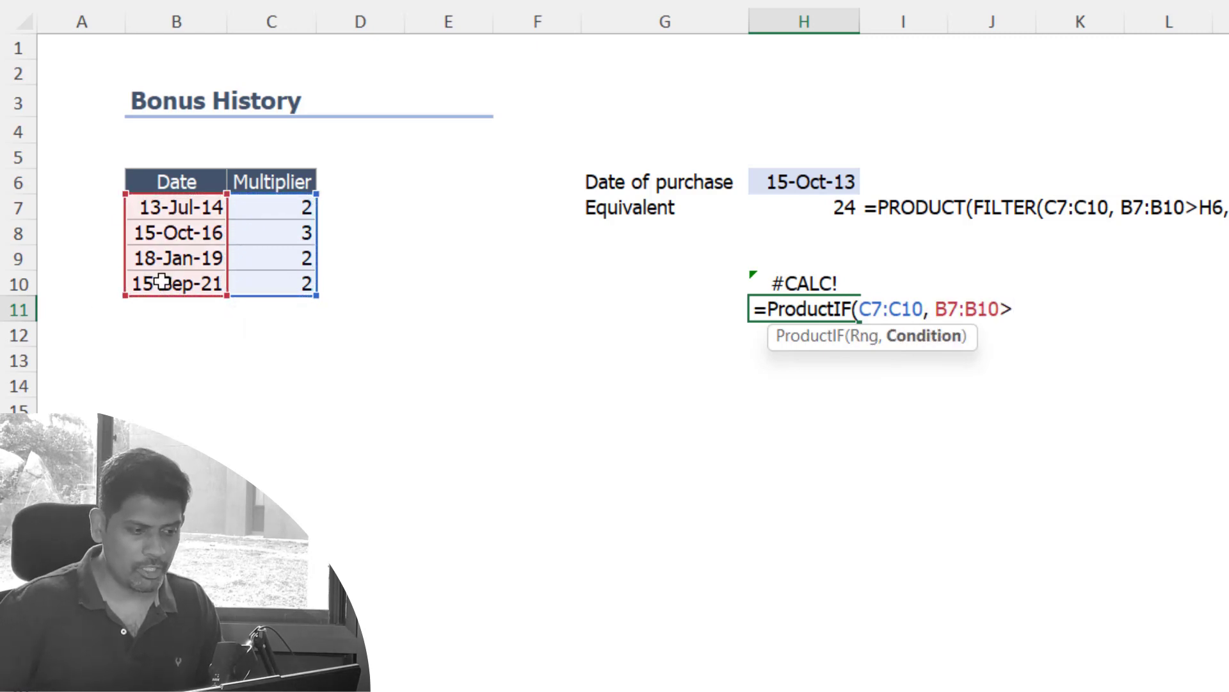
left_click(775, 181)
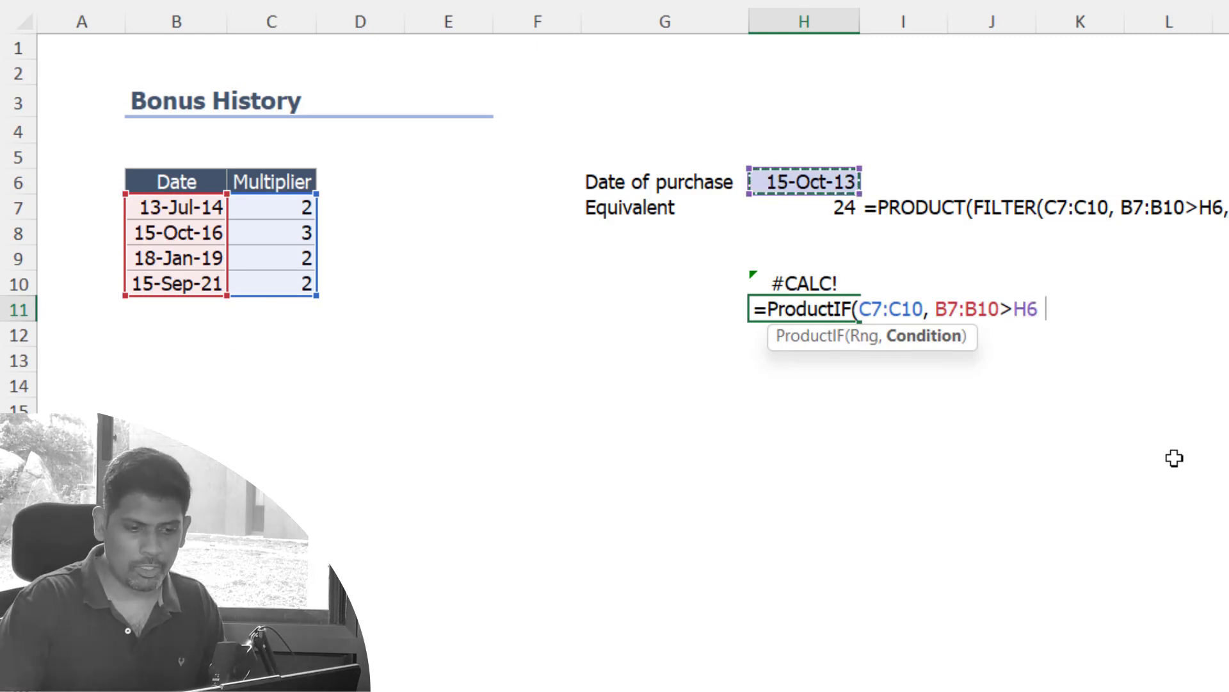
type(")")
key("Return")
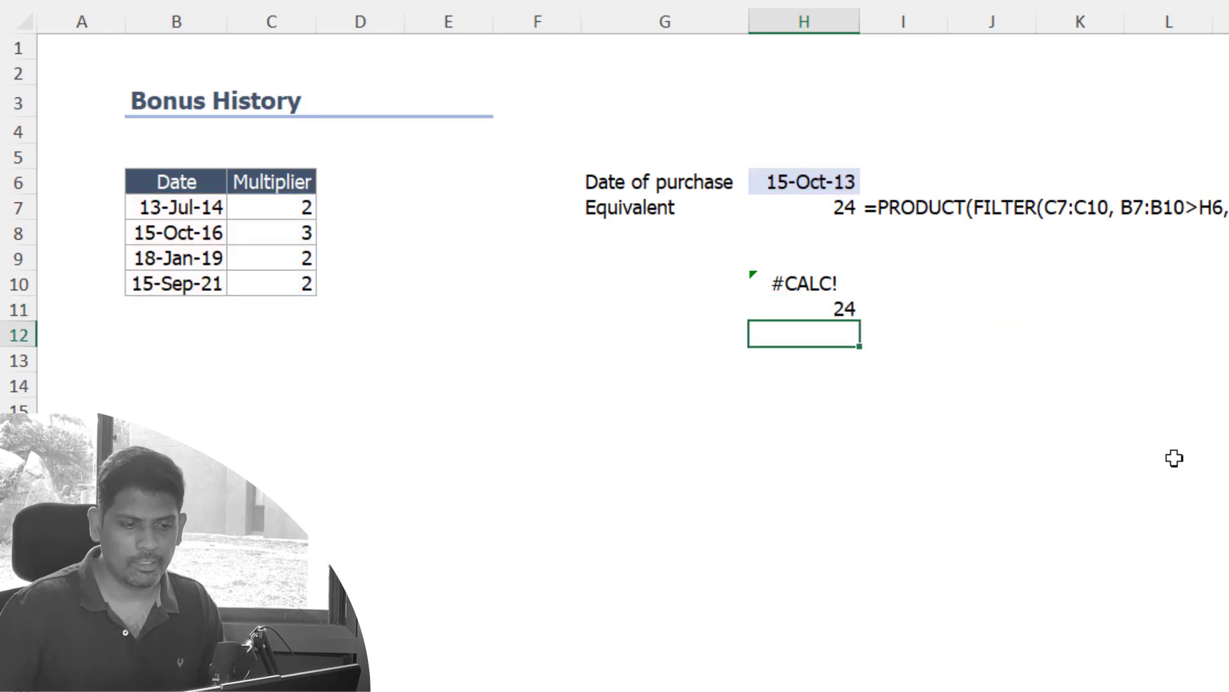
key("Up")
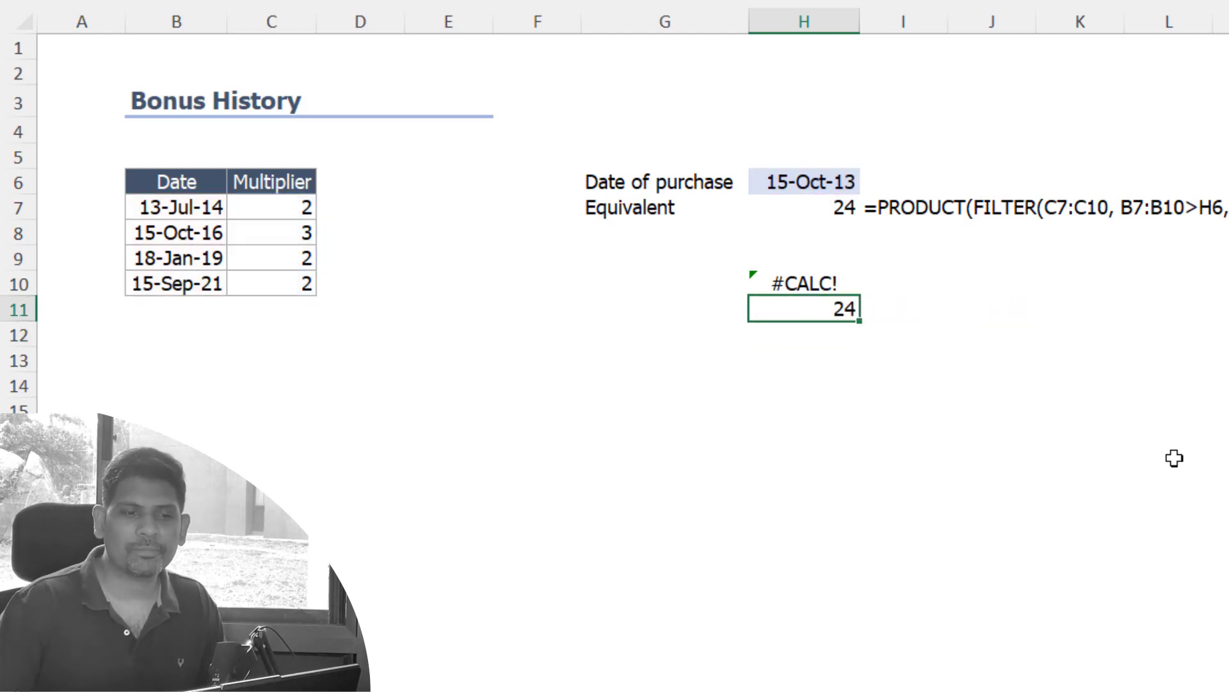